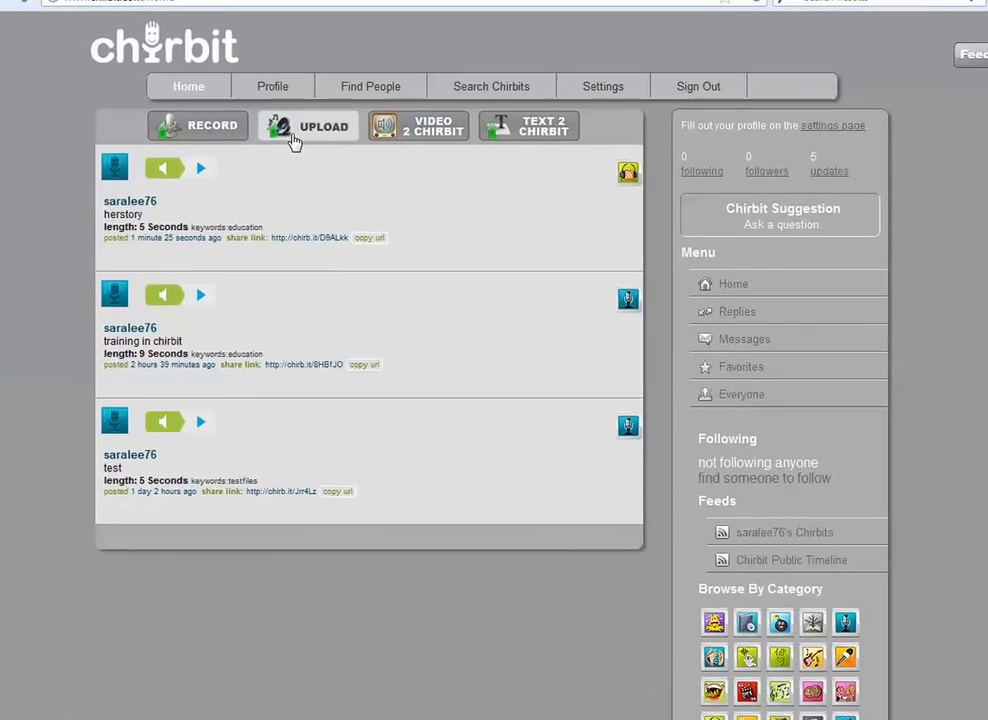
# - Start an audio upload with the title "herstory", the tag "education" and the type Podcast
pyautogui.click(286, 130)
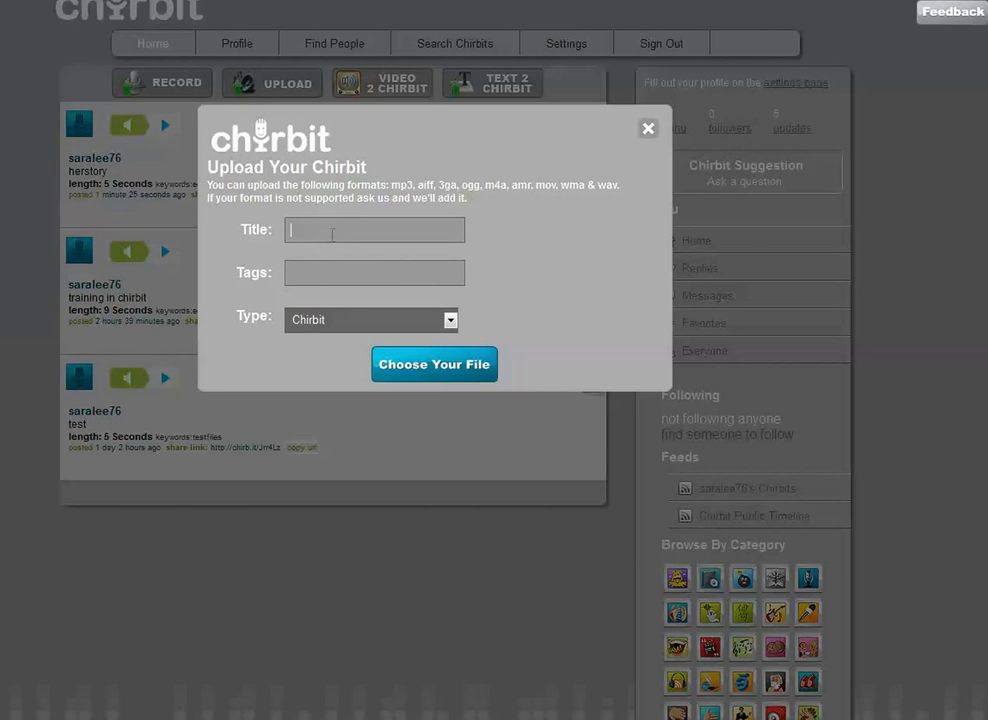
pyautogui.write('herstory')
pyautogui.click(326, 276)
pyautogui.write('ed')
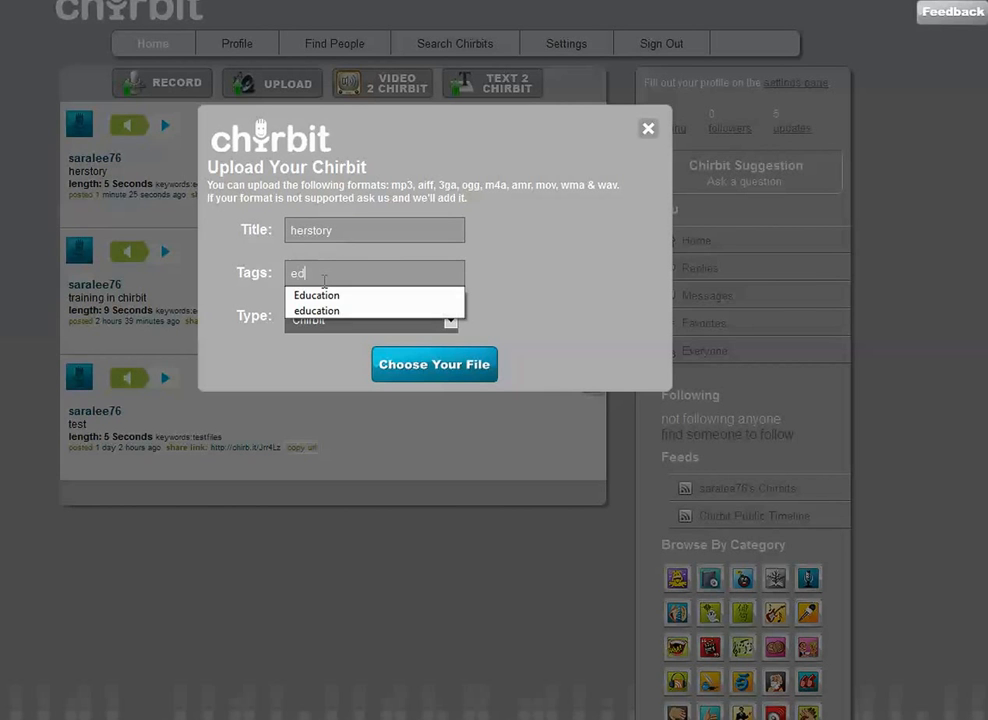
pyautogui.write('ucation')
pyautogui.click(548, 326)
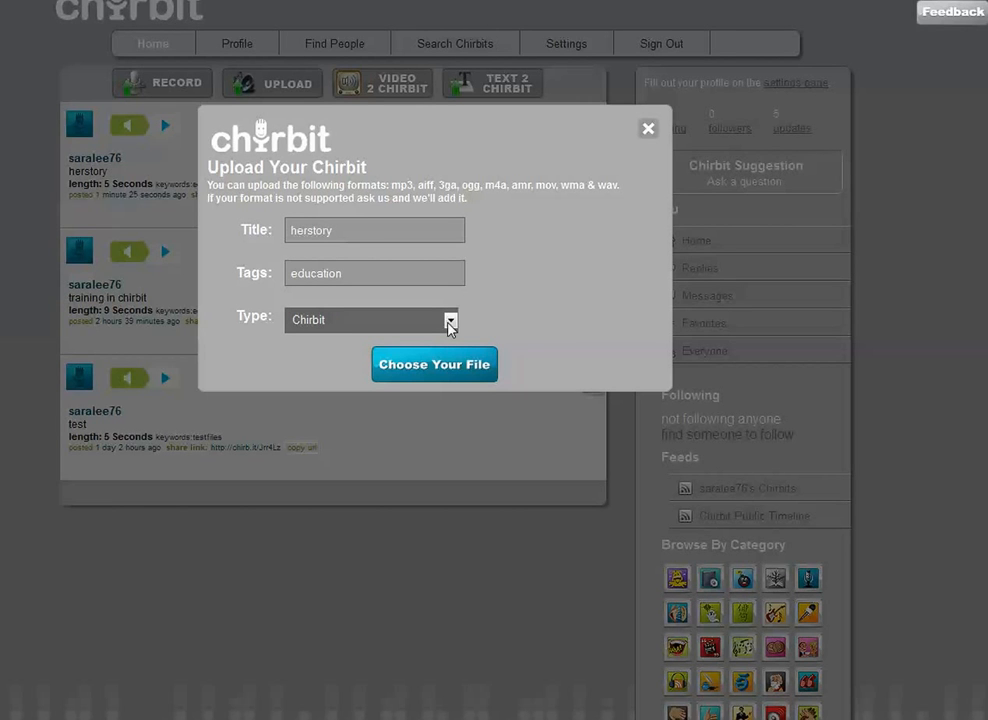
pyautogui.click(450, 322)
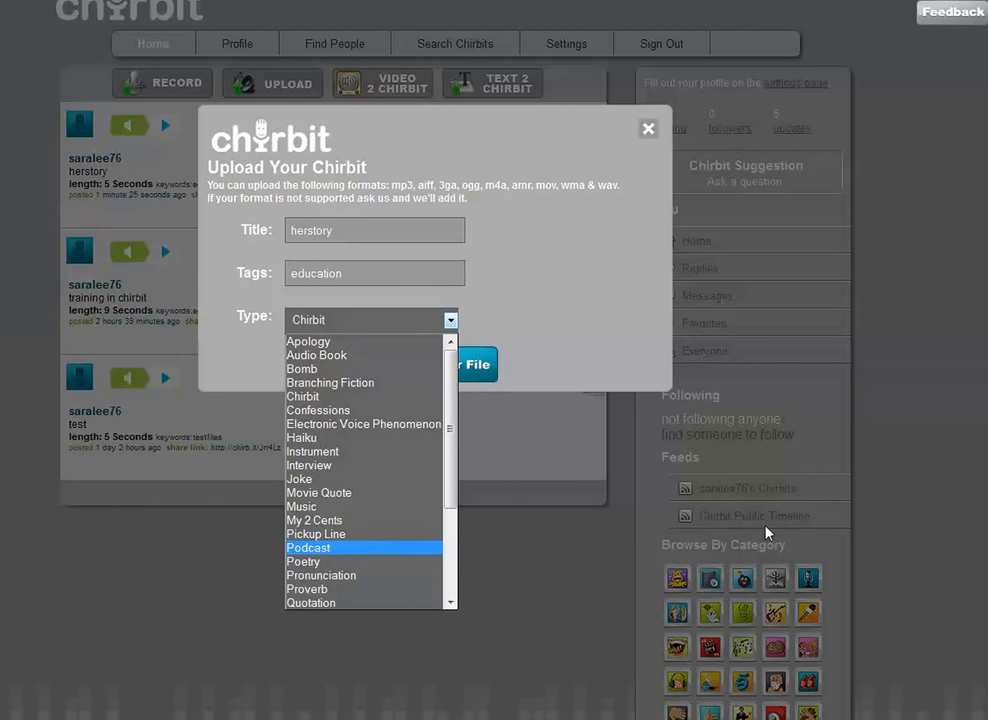
pyautogui.click(310, 548)
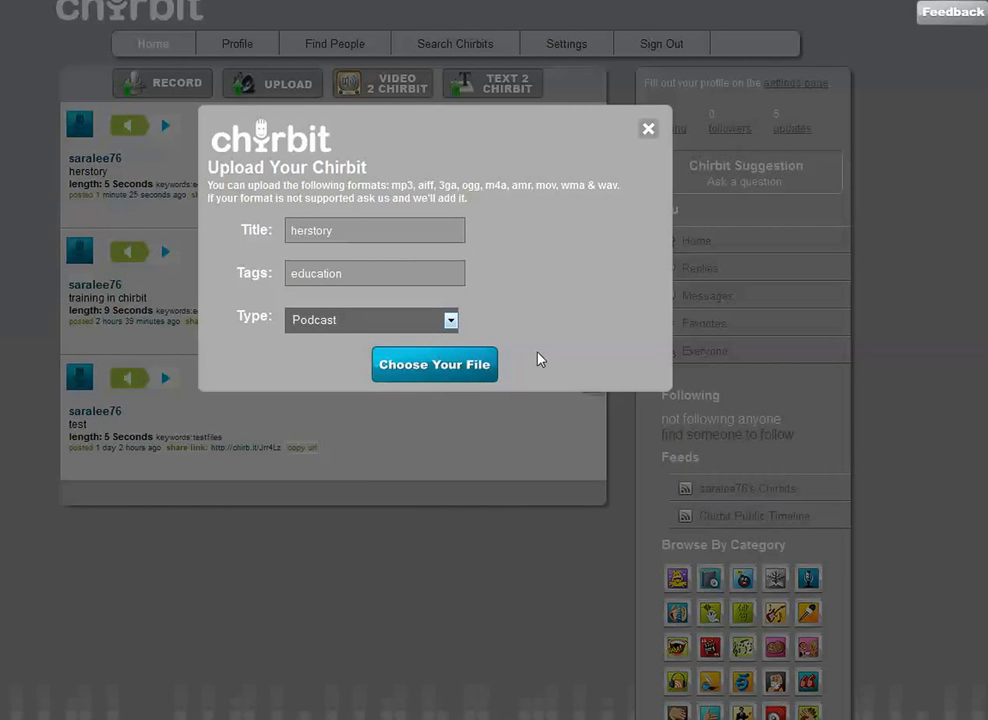
# - Upload the audio file Recording20130808_001(1).amr as the chirbit and close the upload window
pyautogui.click(446, 370)
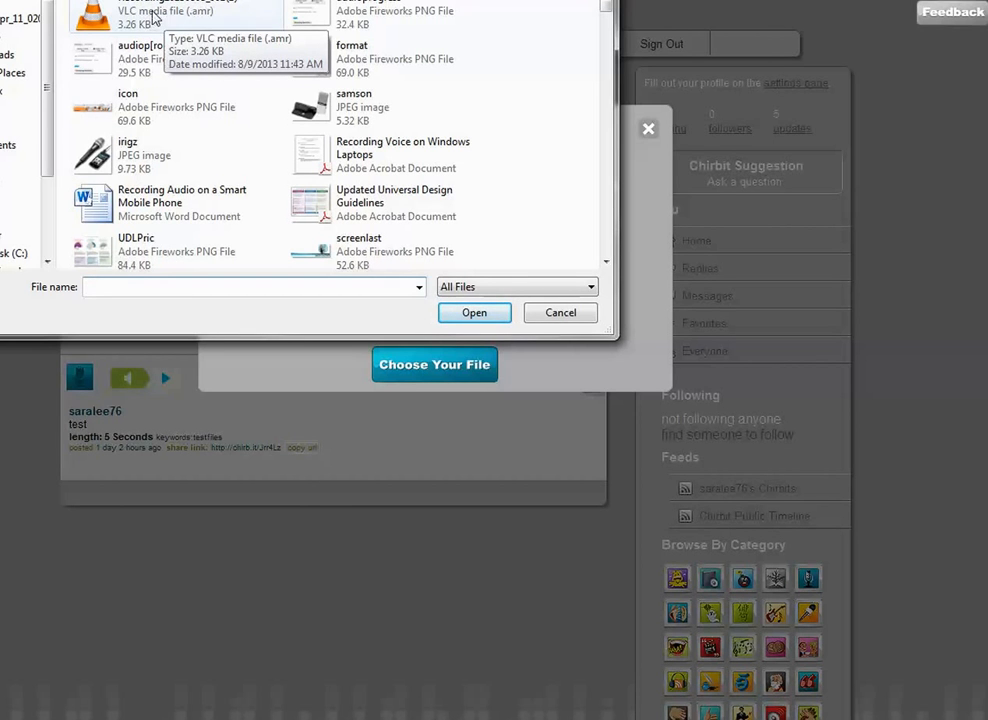
pyautogui.doubleClick(152, 16)
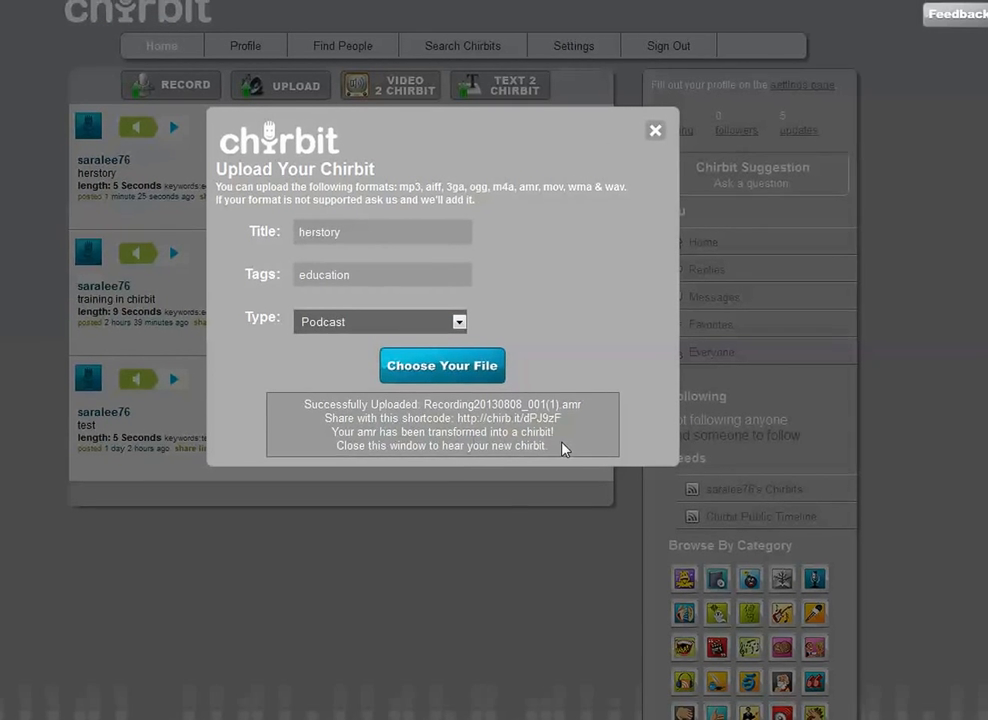
pyautogui.click(643, 141)
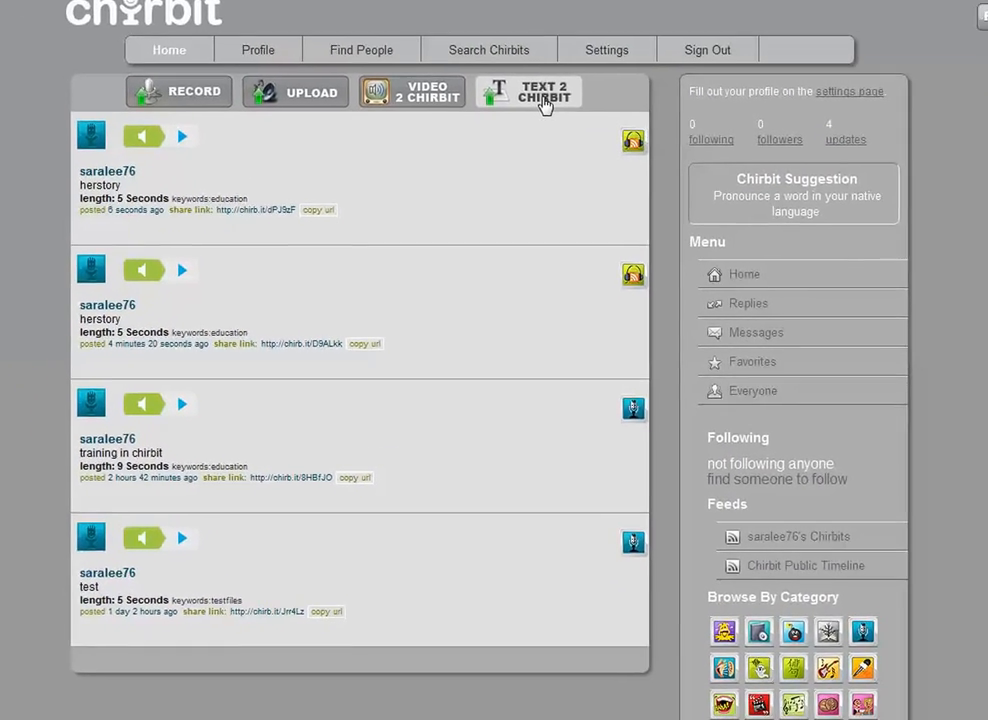
# - Start a text-to-audio chirbit with the text "Welcome to my course!"
pyautogui.click(498, 138)
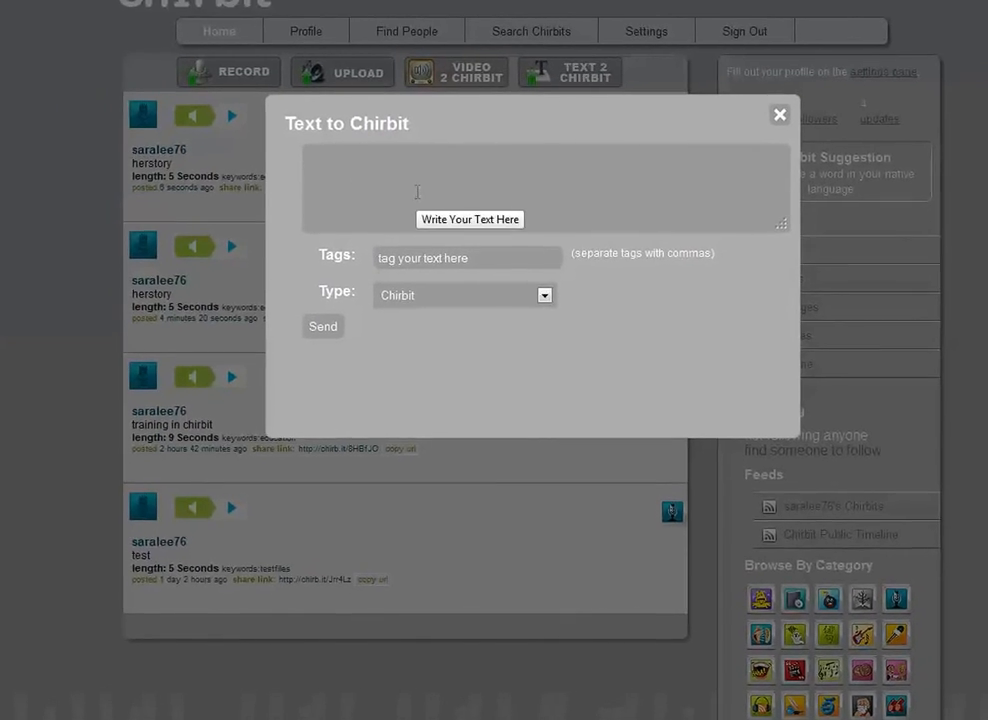
pyautogui.write('Welcome to my')
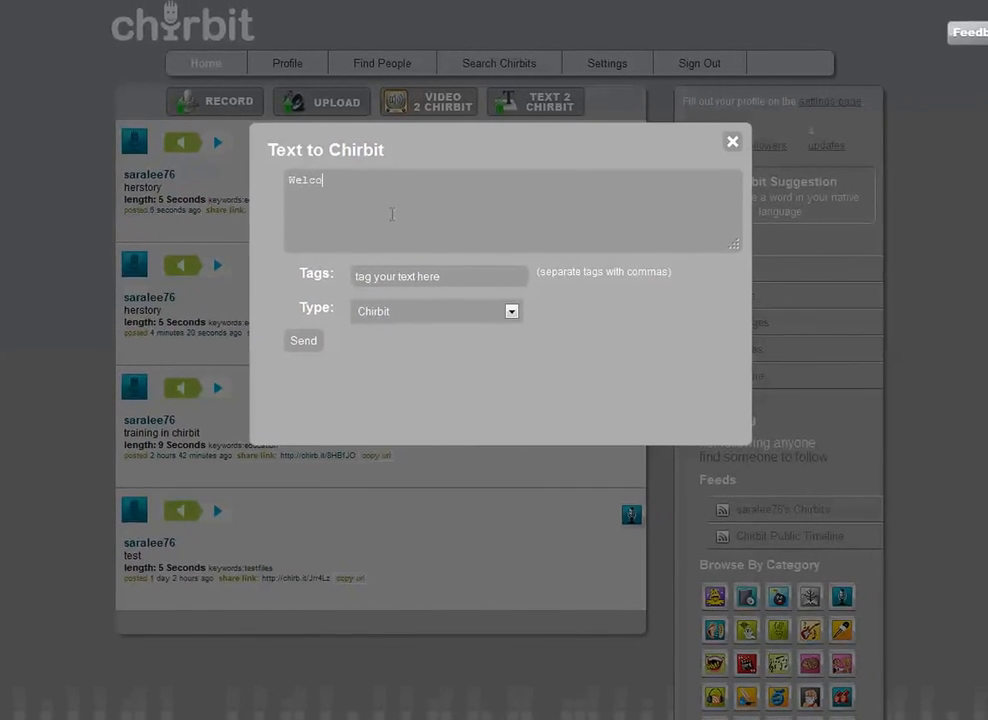
pyautogui.write(' course!')
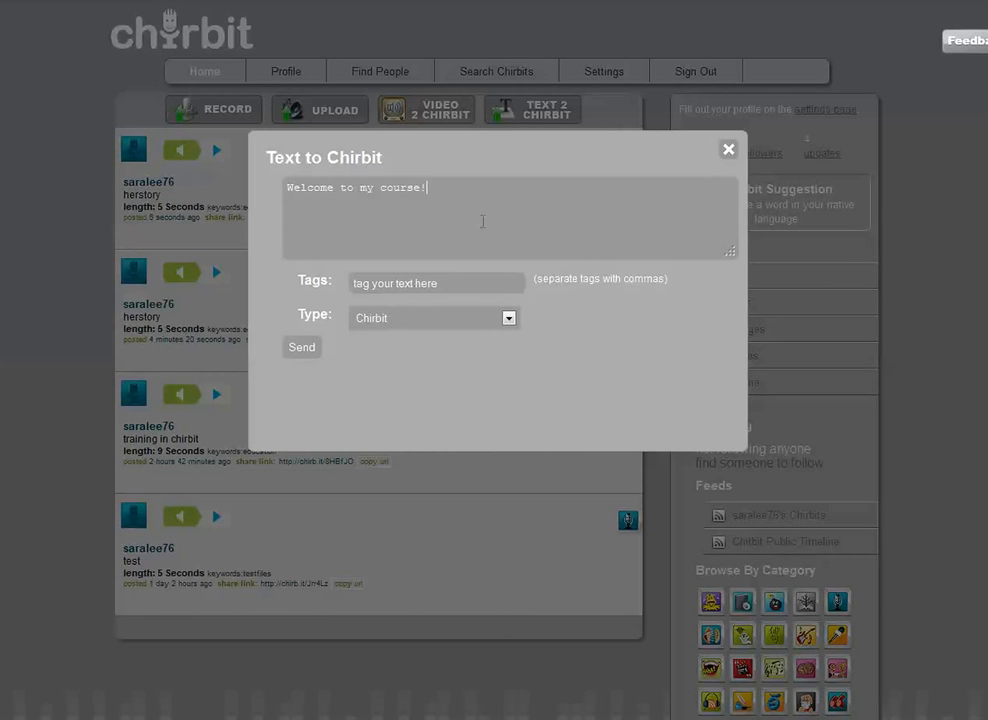
# - Tag the text chirbit "welcome education", send it for conversion and close the window
pyautogui.click(425, 290)
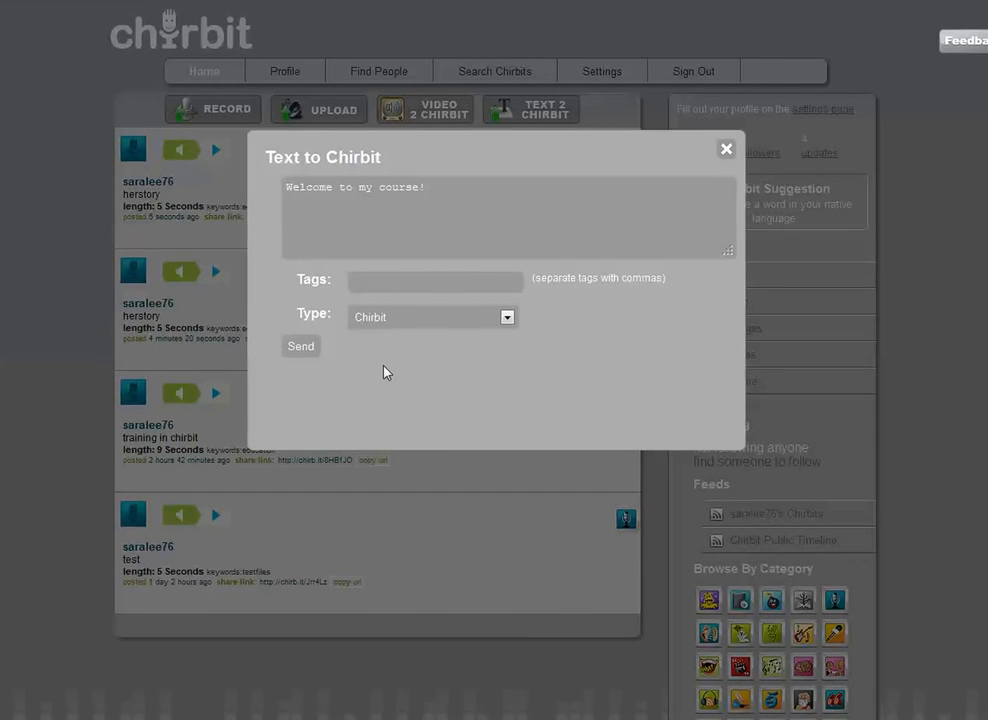
pyautogui.write('welcome education')
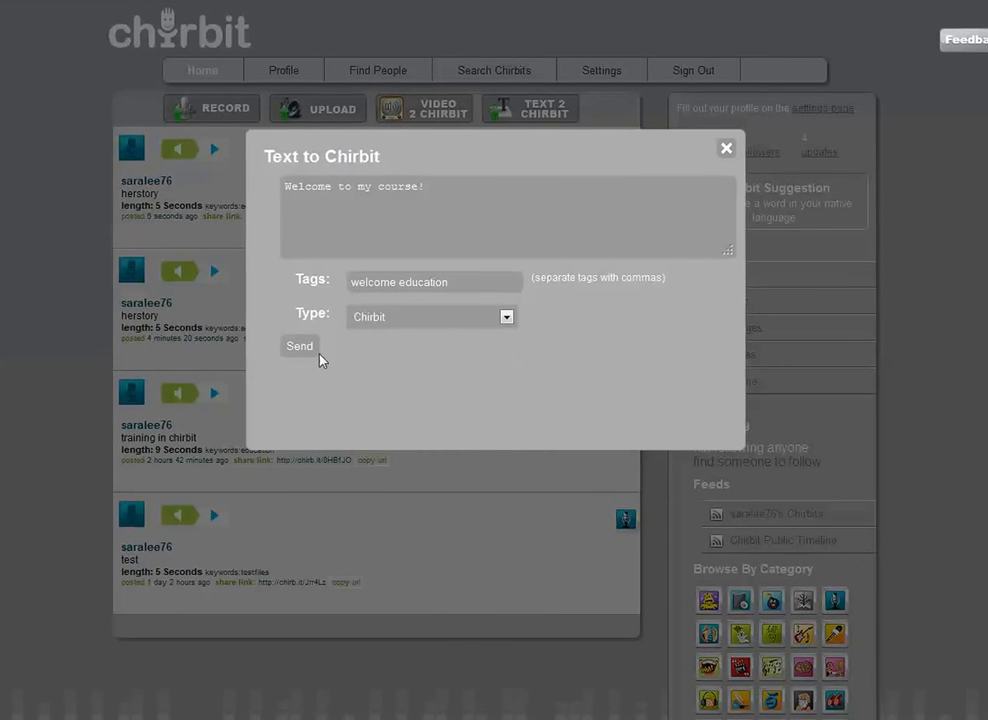
pyautogui.click(300, 346)
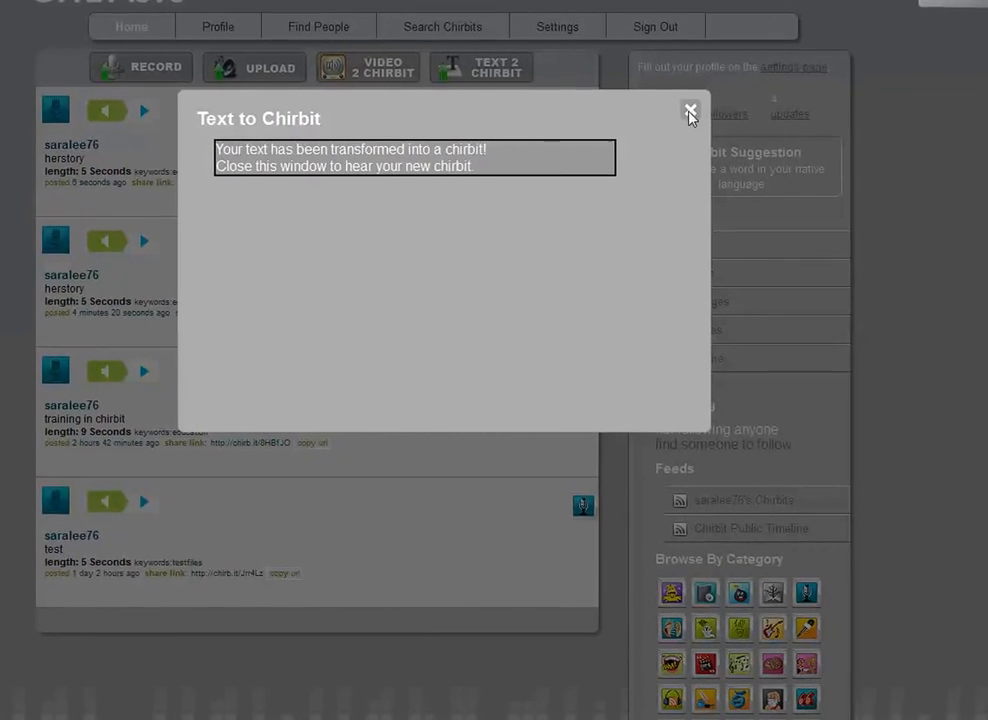
pyautogui.click(690, 111)
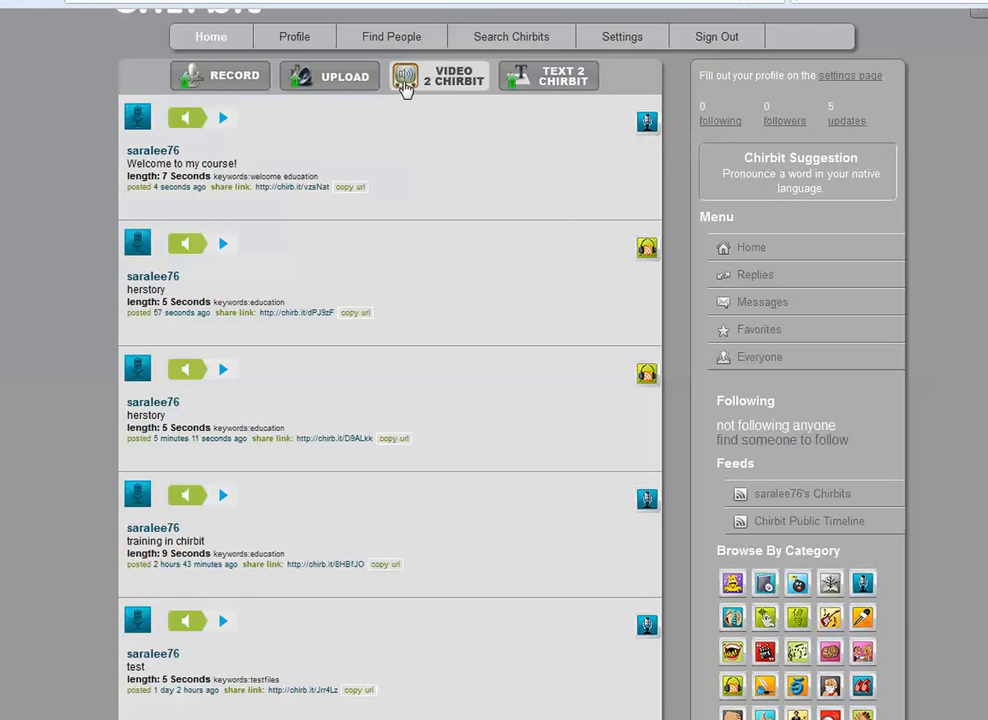
# - Copy the link address of the account's own Chirbits feed
pyautogui.moveTo(436, 199)
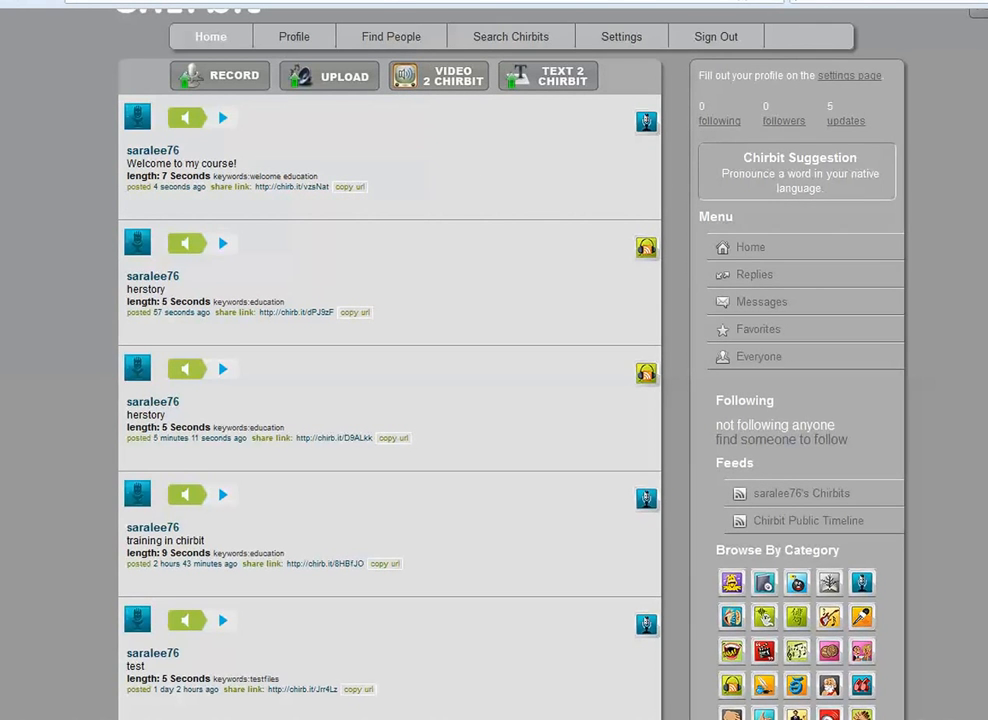
pyautogui.click(384, 1)
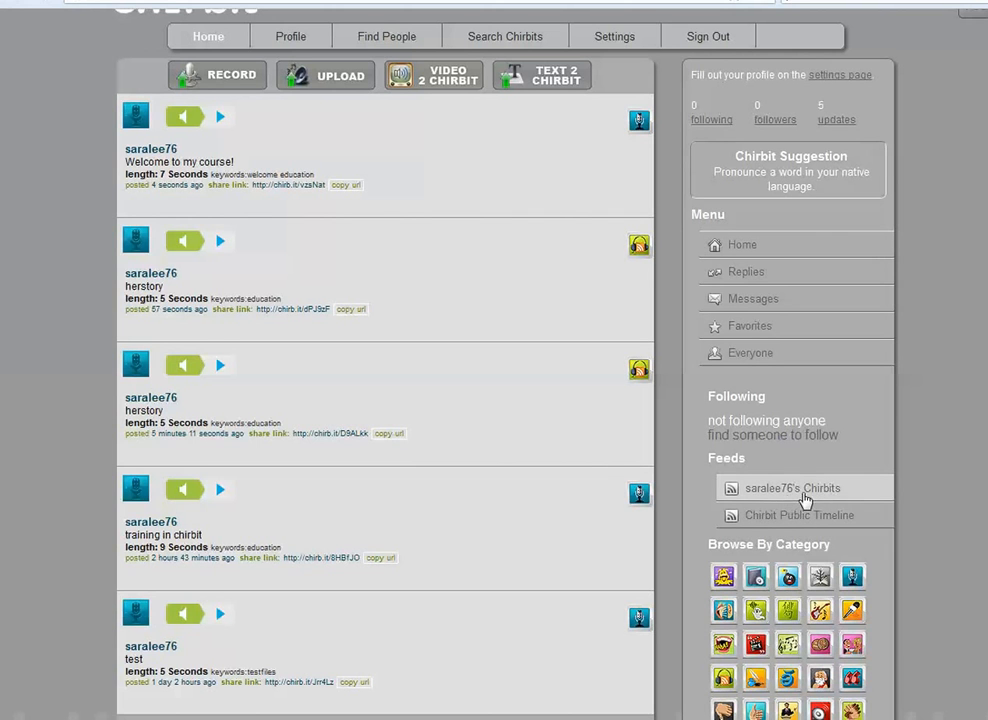
pyautogui.rightClick(808, 497)
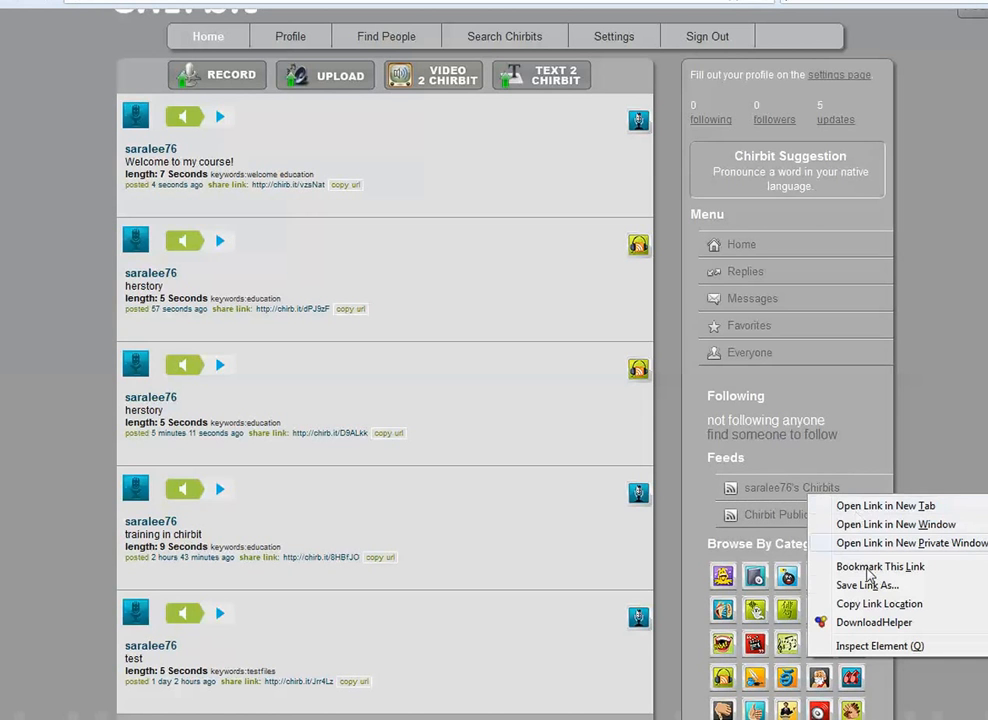
pyautogui.click(872, 604)
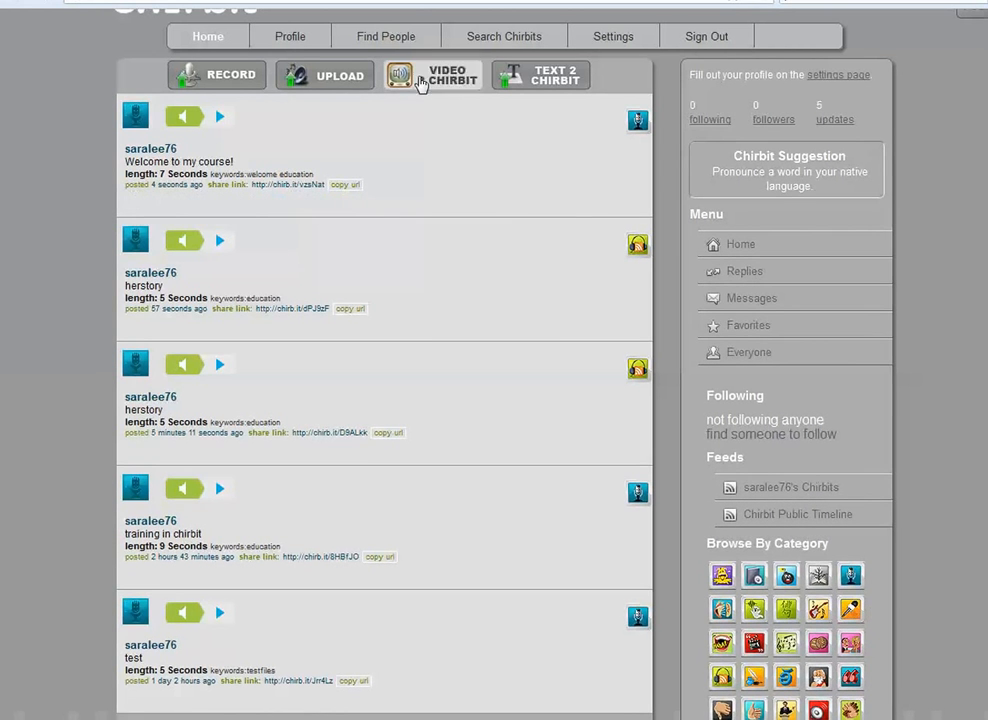
# - Switch to the Canvas announcements page and enter the copied Chirbit feed URL for a new external feed
pyautogui.click(393, 1)
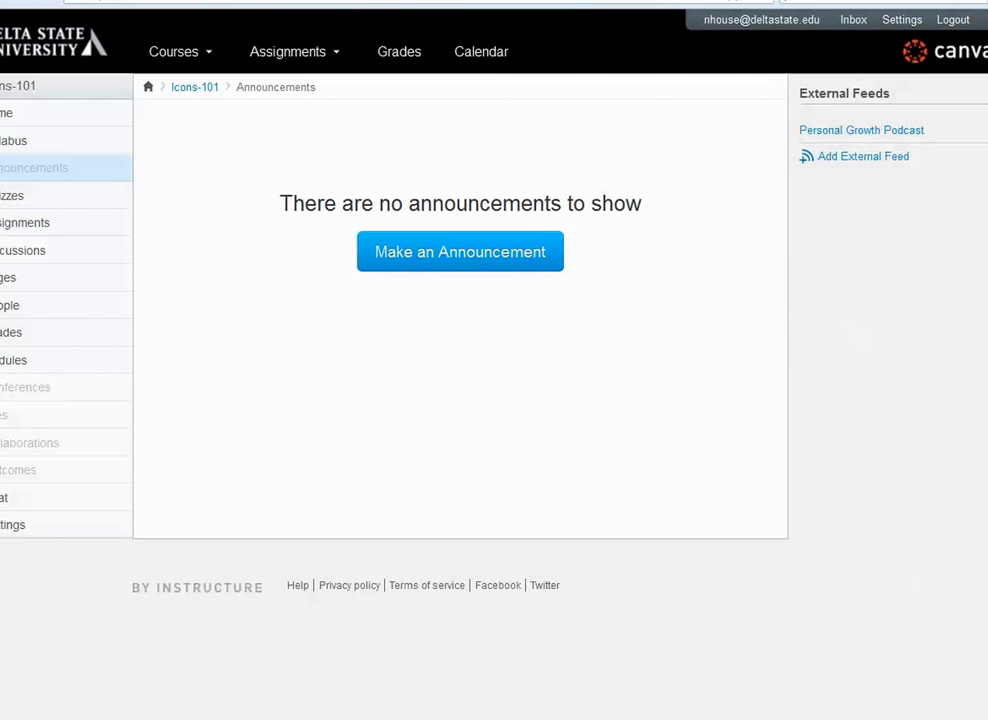
pyautogui.click(860, 158)
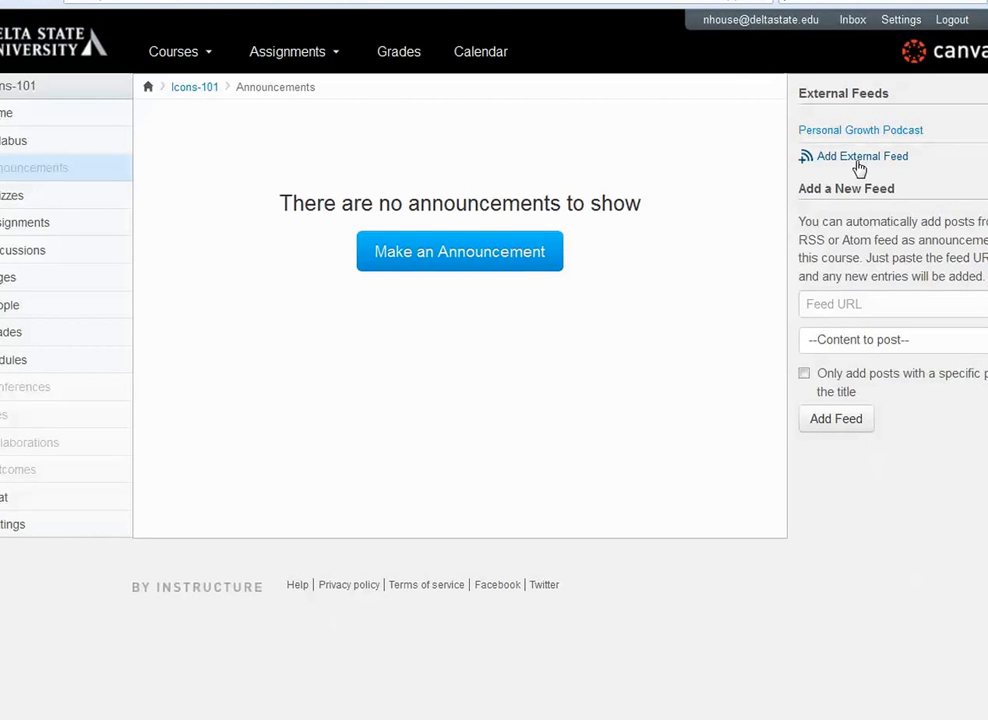
pyautogui.click(816, 306)
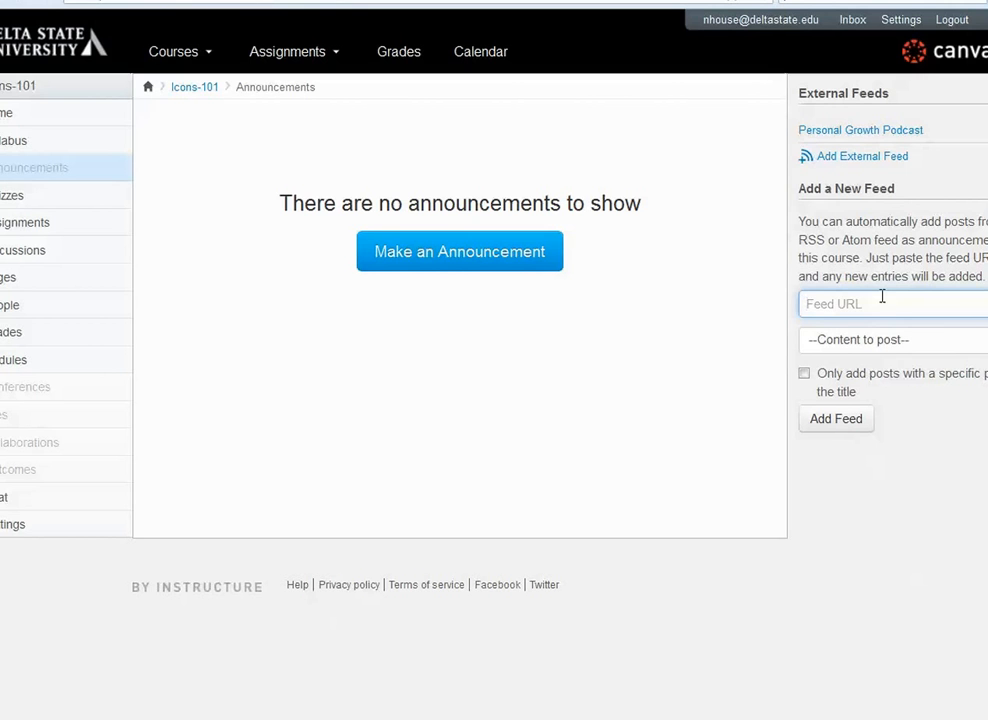
pyautogui.hotkey('ctrl', 'v')
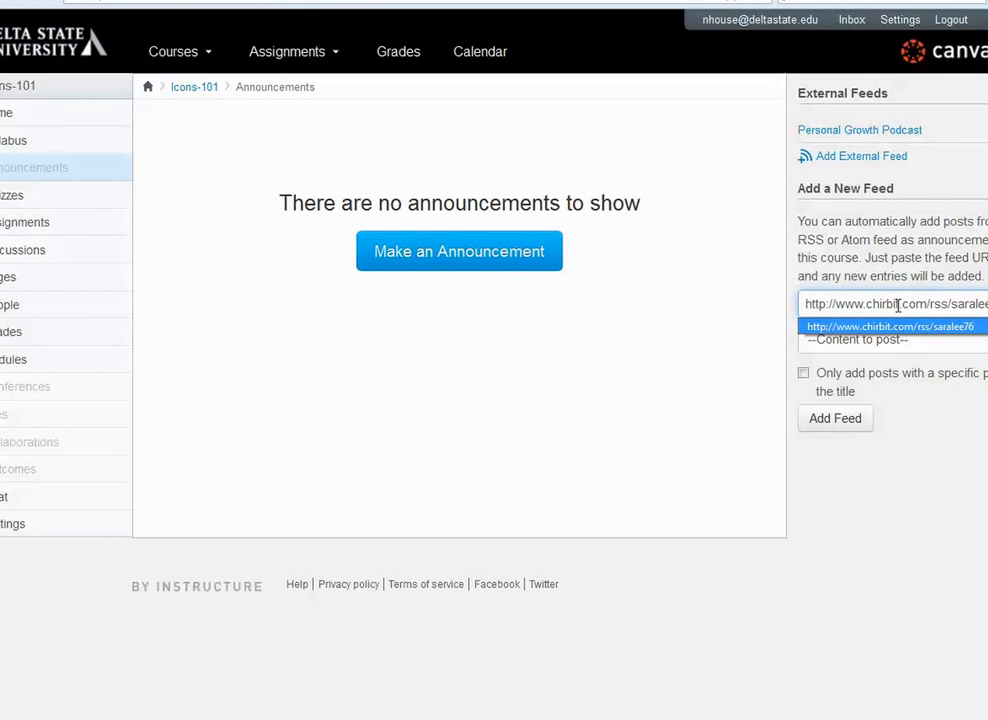
pyautogui.click(933, 463)
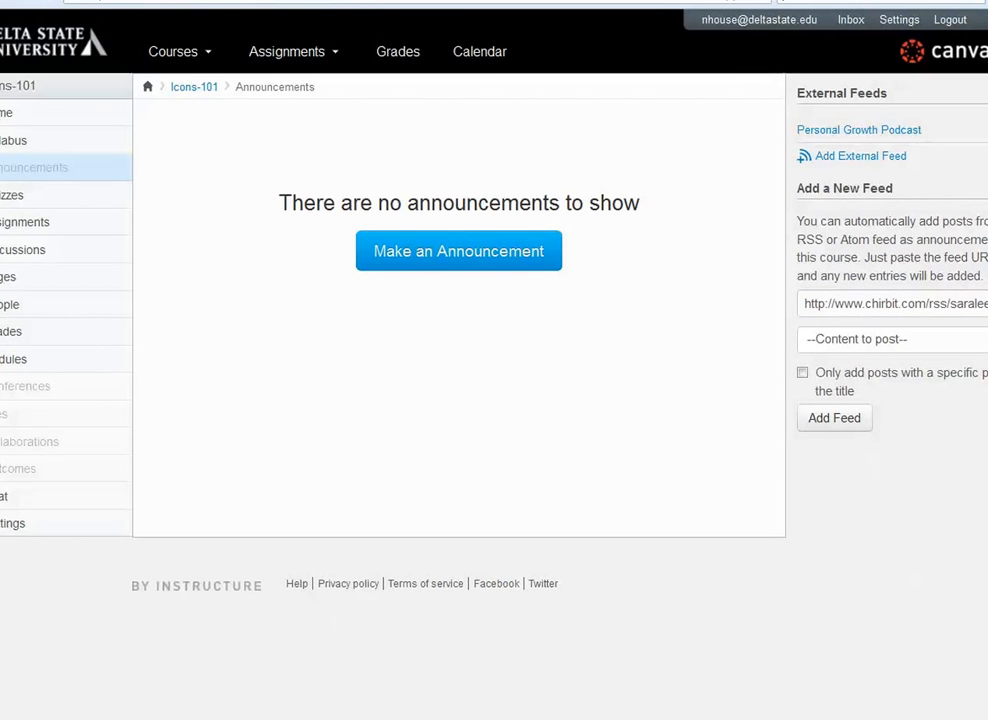
# - Choose the content to post for the new external feed and add the feed to the course
pyautogui.click(900, 339)
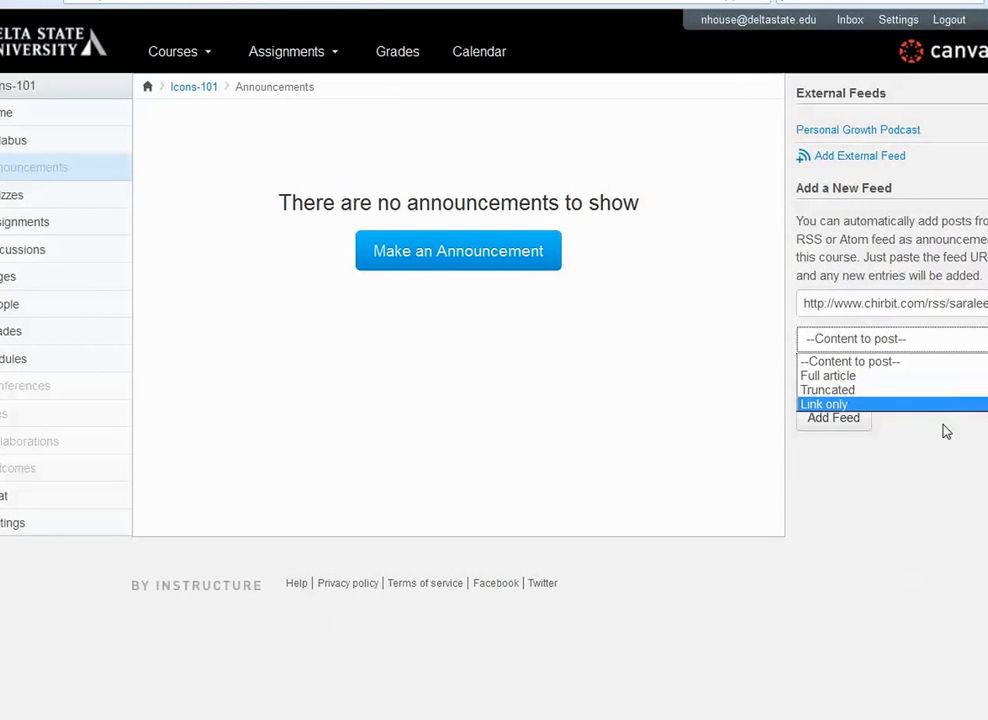
pyautogui.click(938, 472)
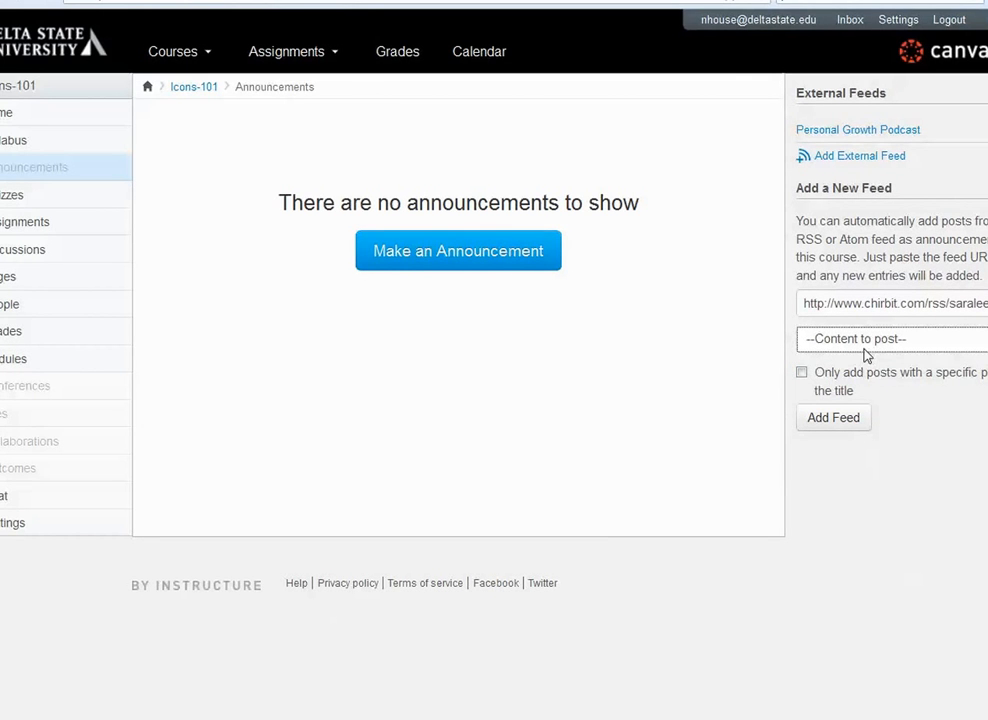
pyautogui.click(829, 428)
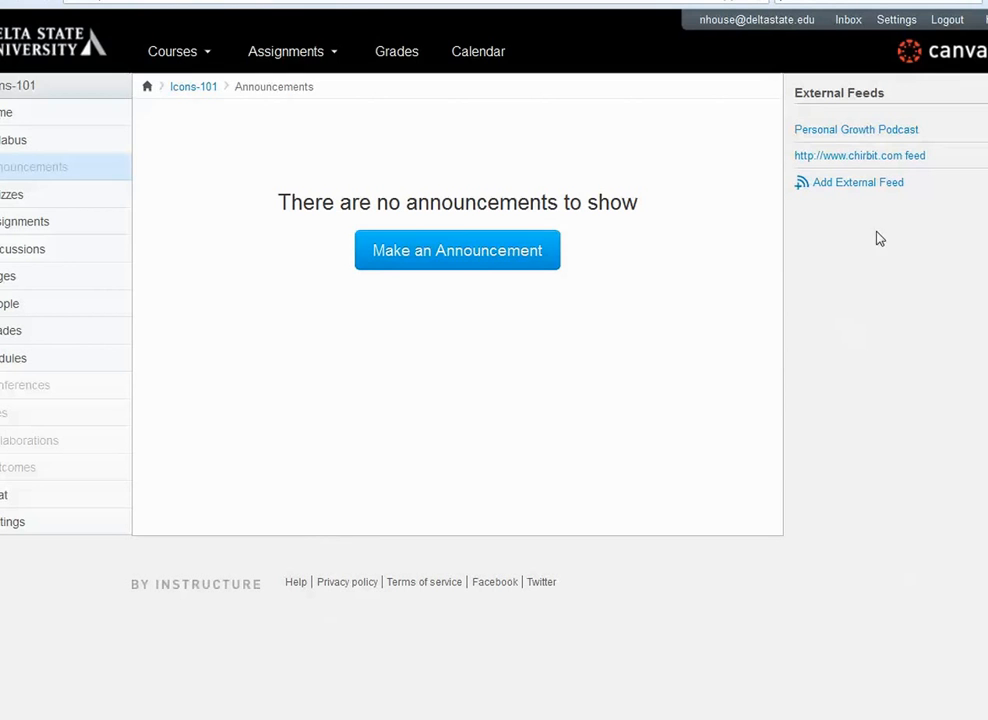
# - Open the chirbit.com feed from the external feeds and view its "test" recording
pyautogui.click(884, 157)
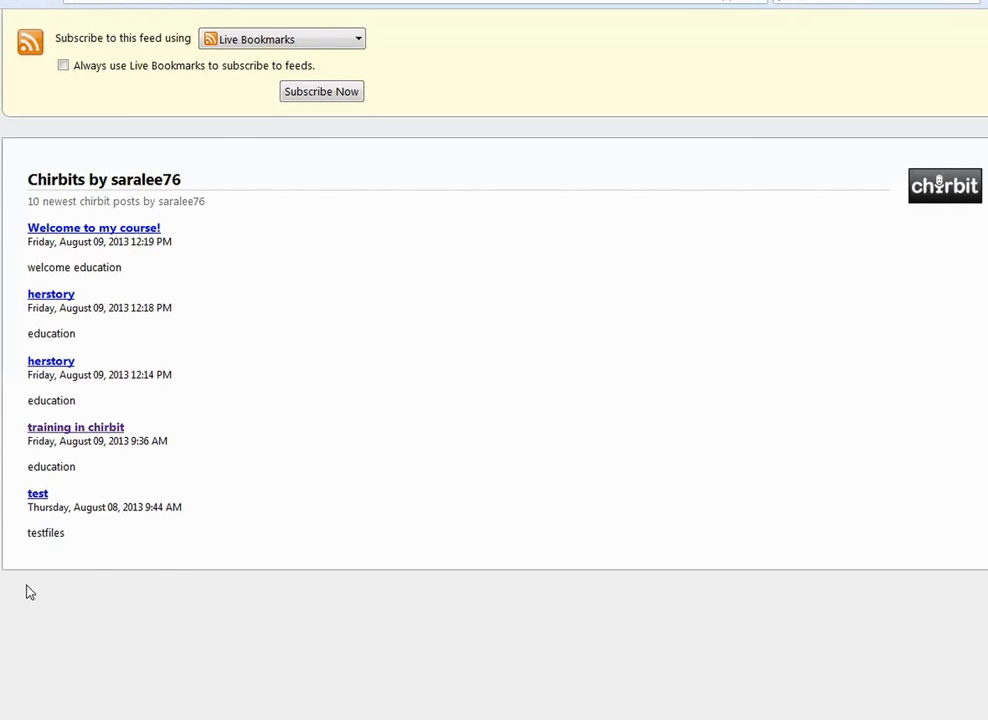
pyautogui.click(38, 495)
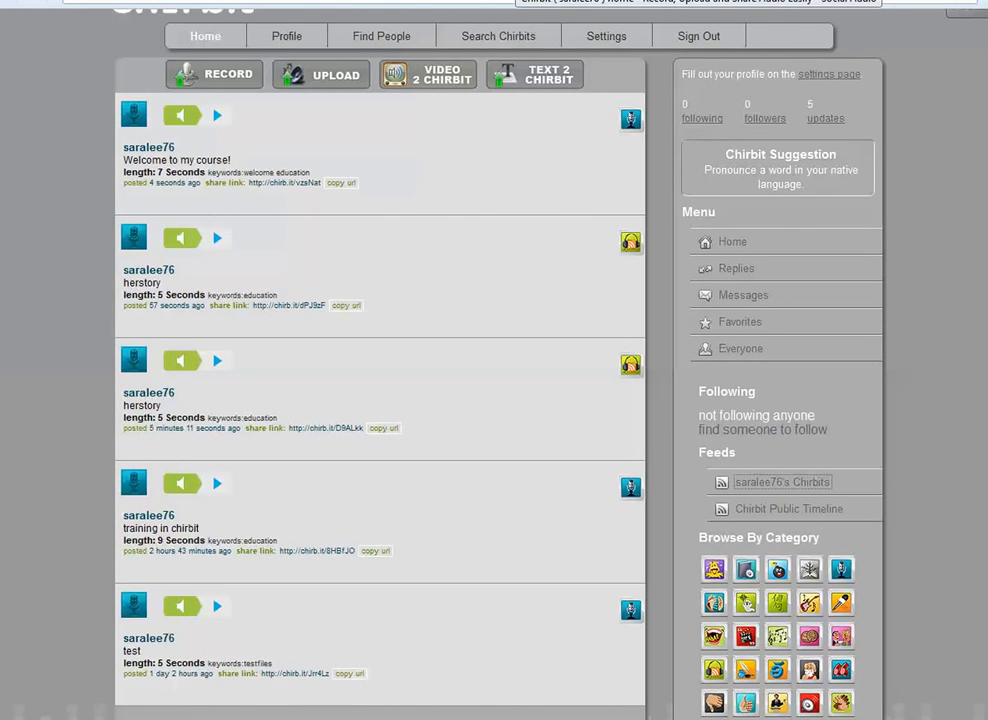
# - Return to the Chirbit home page and copy the share URL of the "Welcome to my course!" chirbit
pyautogui.moveTo(474, 280)
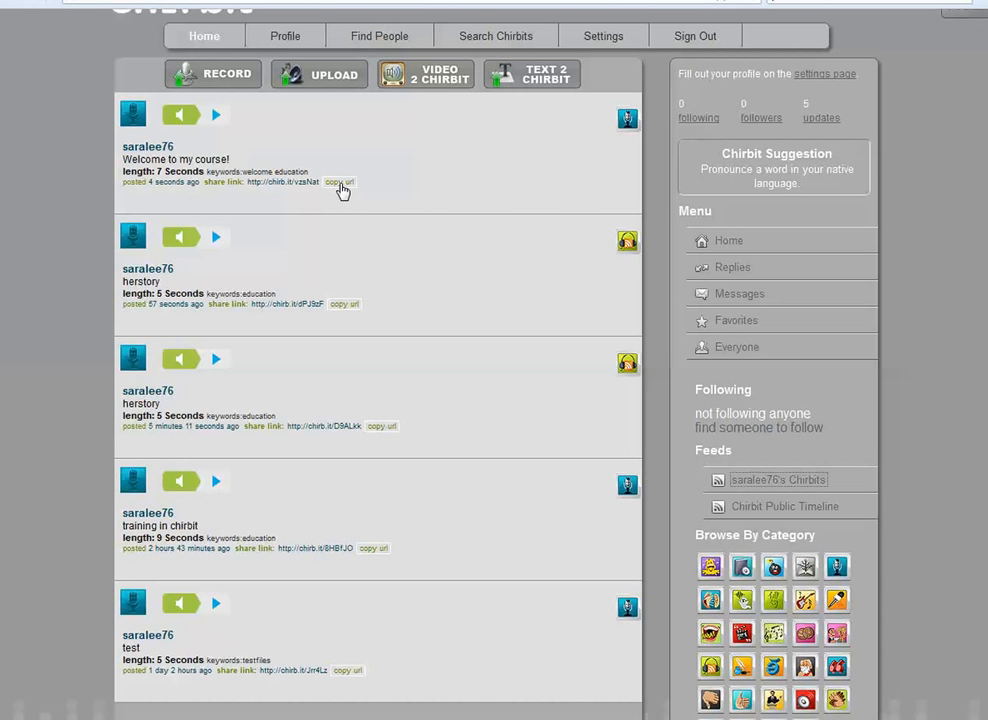
pyautogui.click(339, 184)
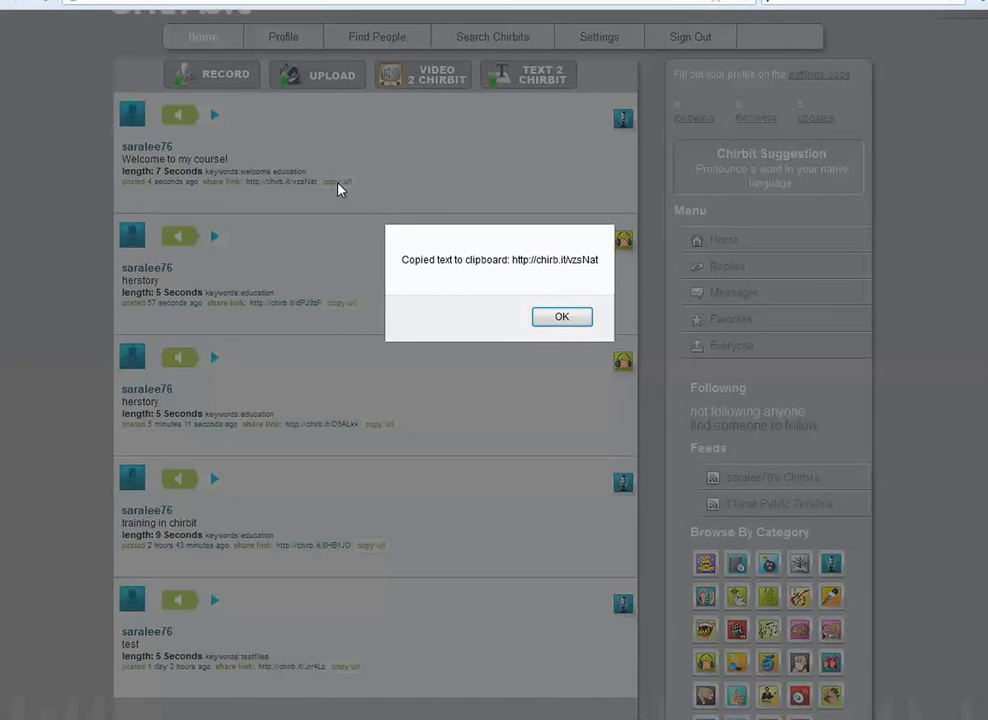
pyautogui.click(569, 318)
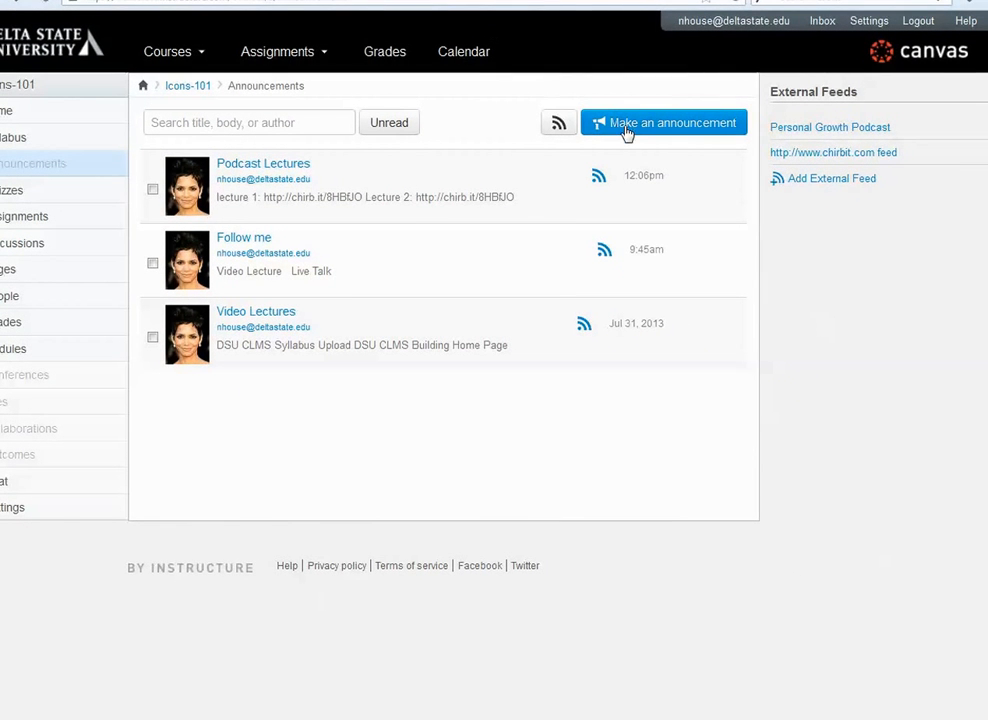
# - Create a new course announcement titled "Podcast Lecture Series II"
pyautogui.click(626, 133)
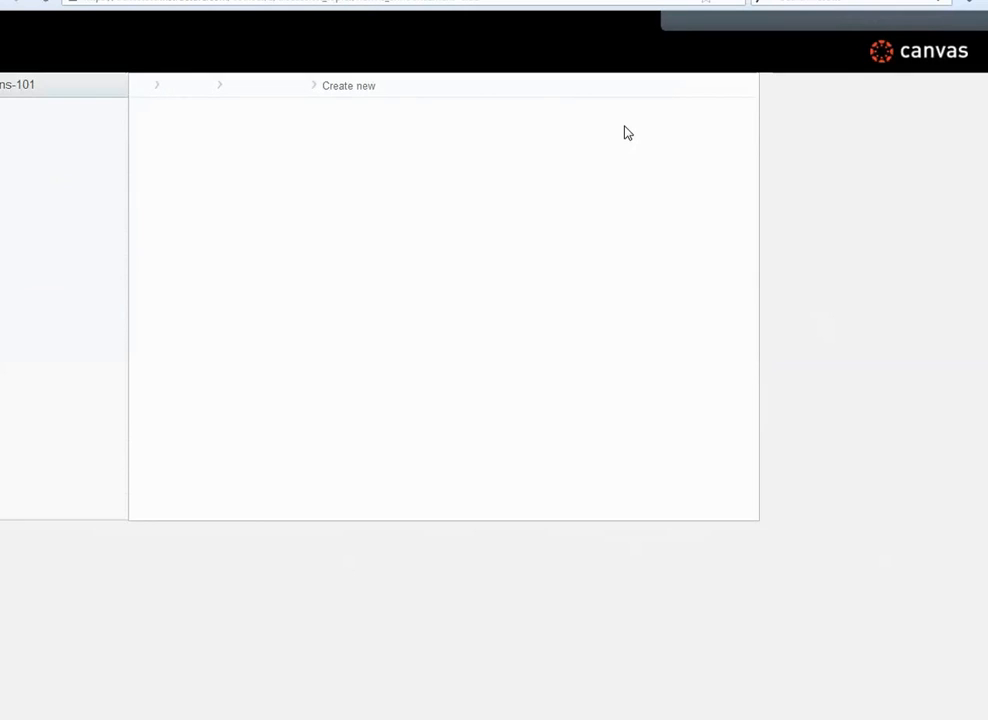
pyautogui.click(179, 127)
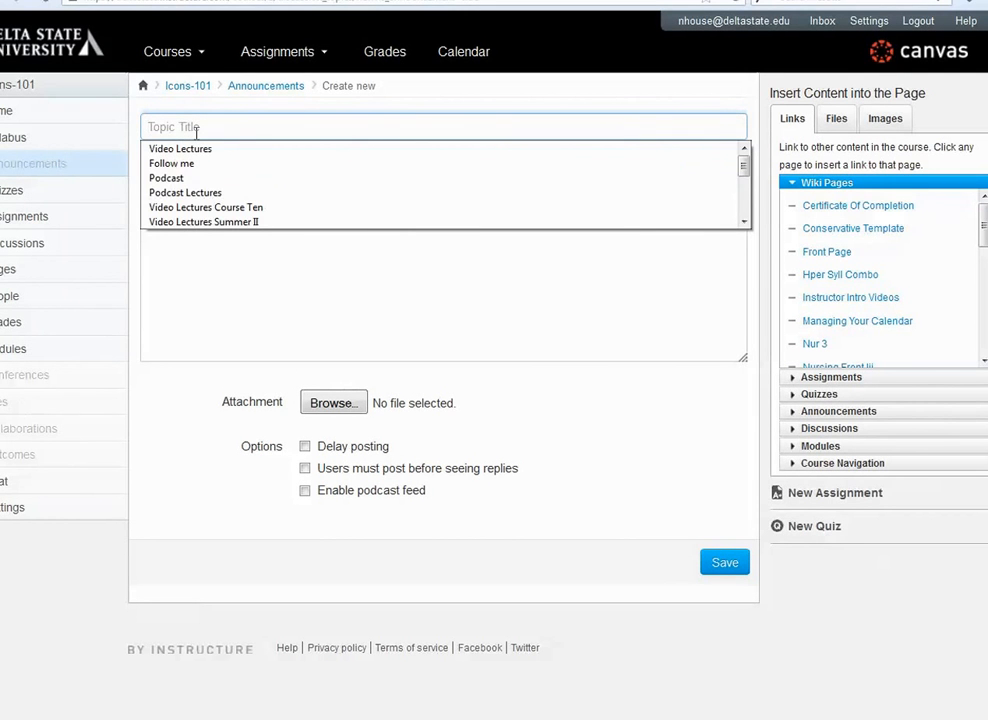
pyautogui.write('Podc')
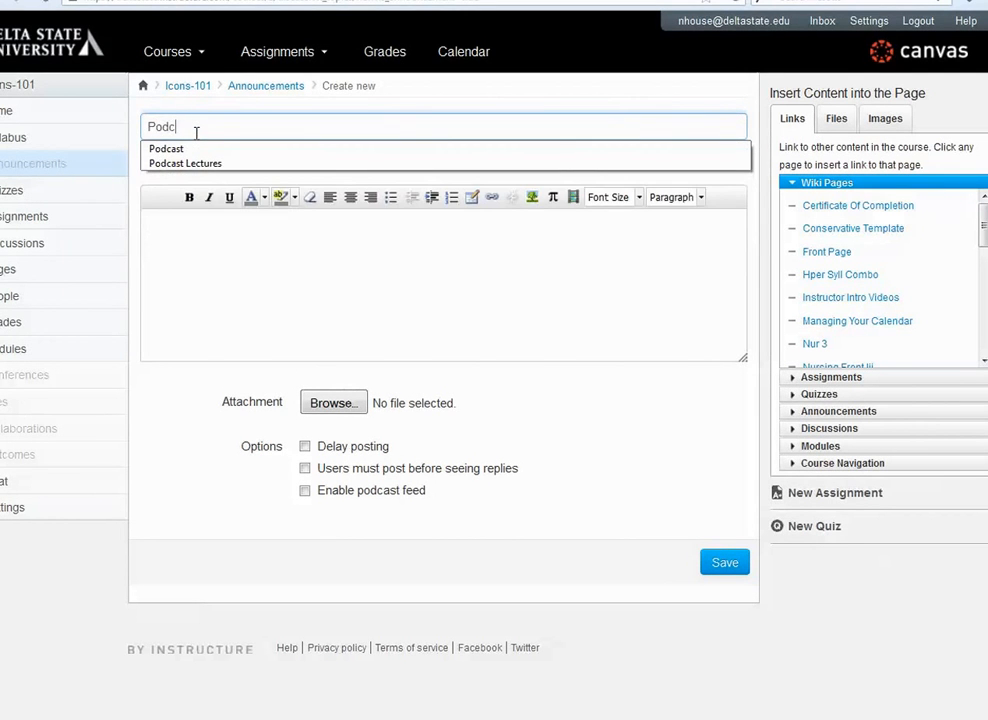
pyautogui.write('ast Lect')
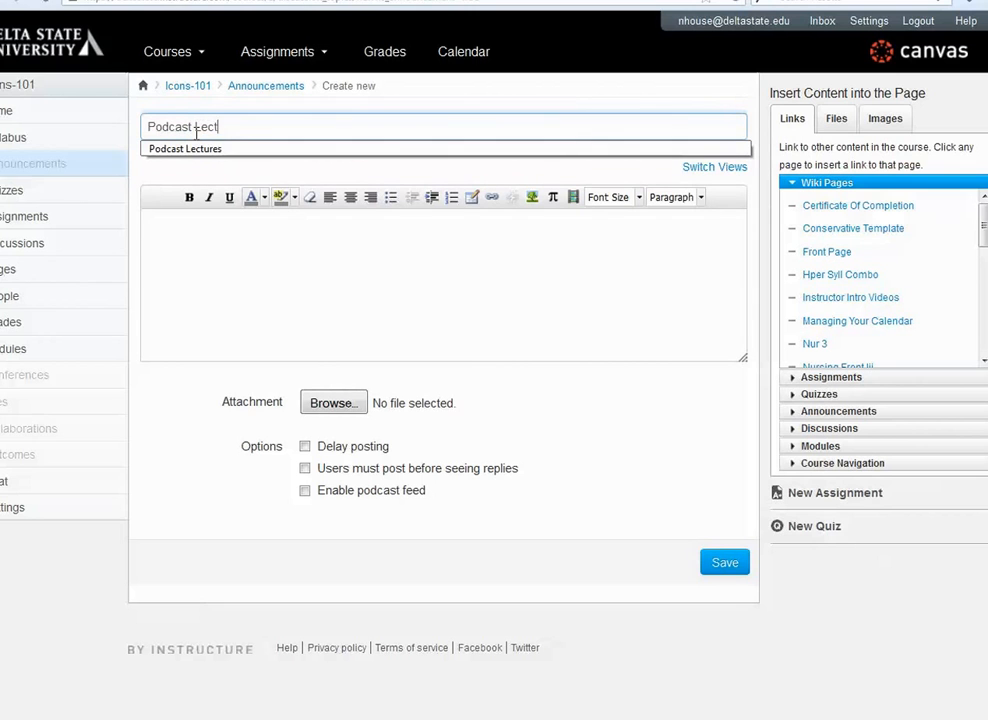
pyautogui.write('ure Se')
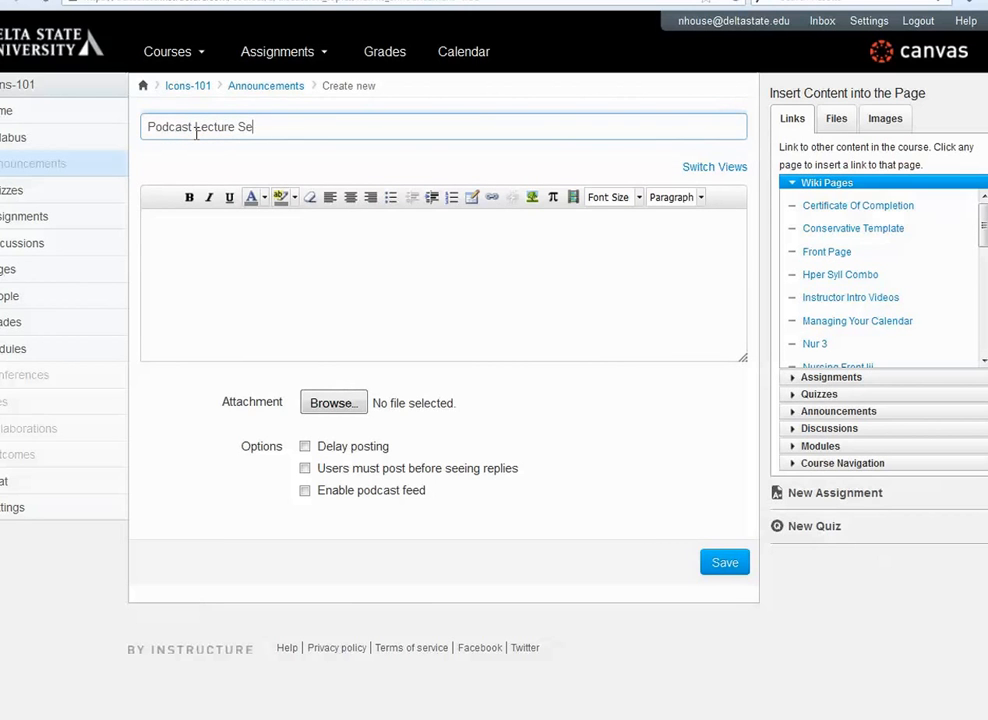
pyautogui.write('ries II')
pyautogui.click(184, 258)
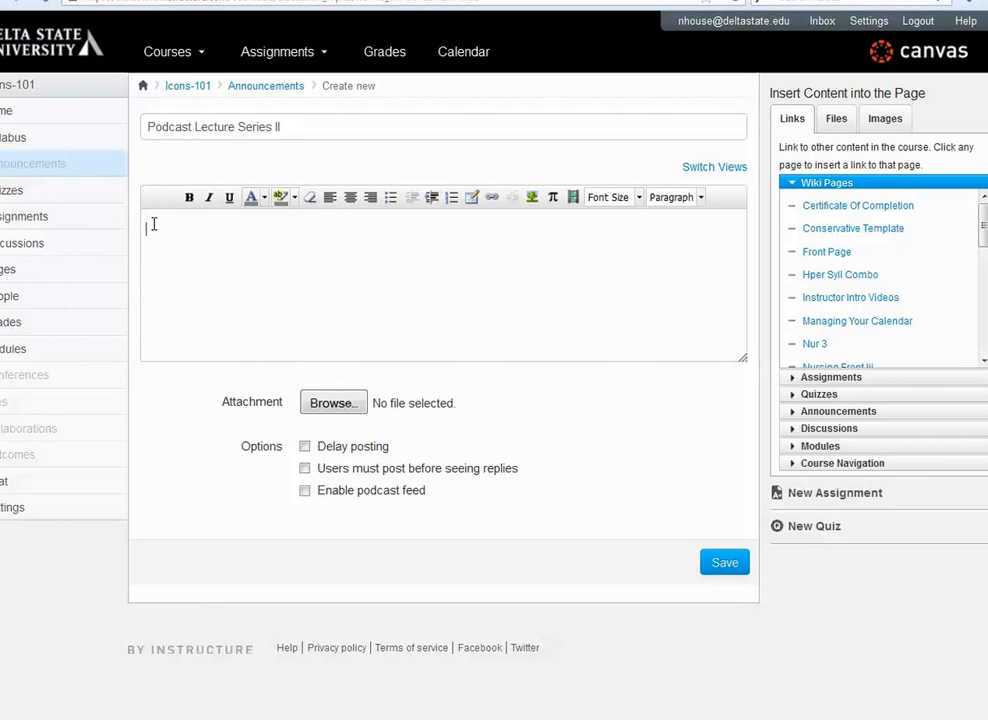
pyautogui.write('Lesson Intro:')
pyautogui.hotkey('ctrl', 'v')
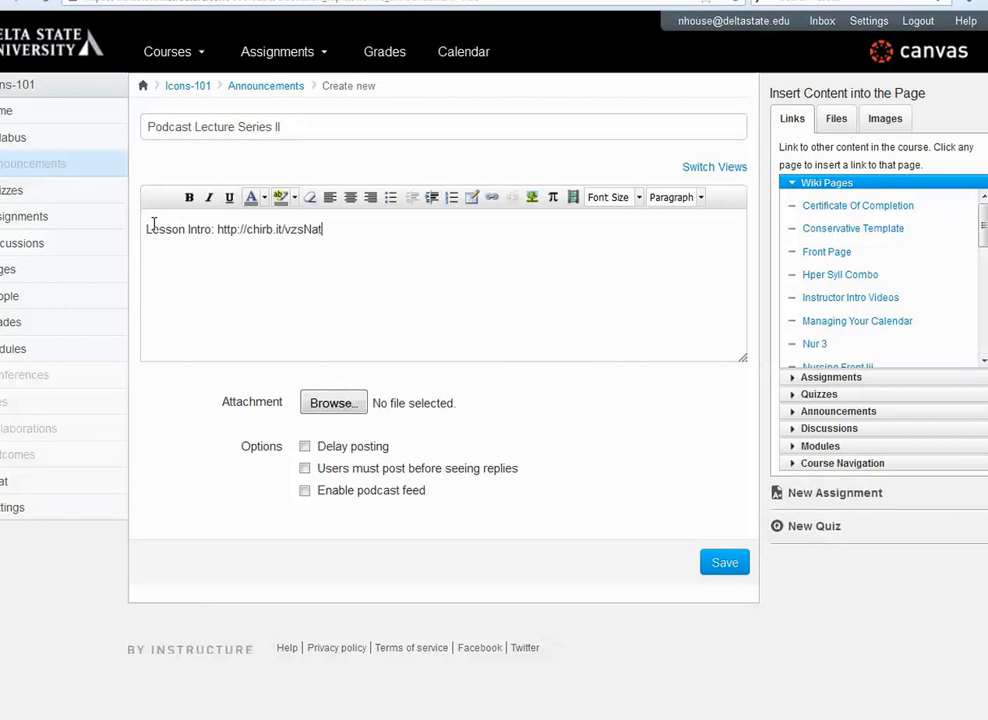
pyautogui.press('Return')
pyautogui.press('Return')
pyautogui.click(372, 0)
pyautogui.moveTo(257, 630)
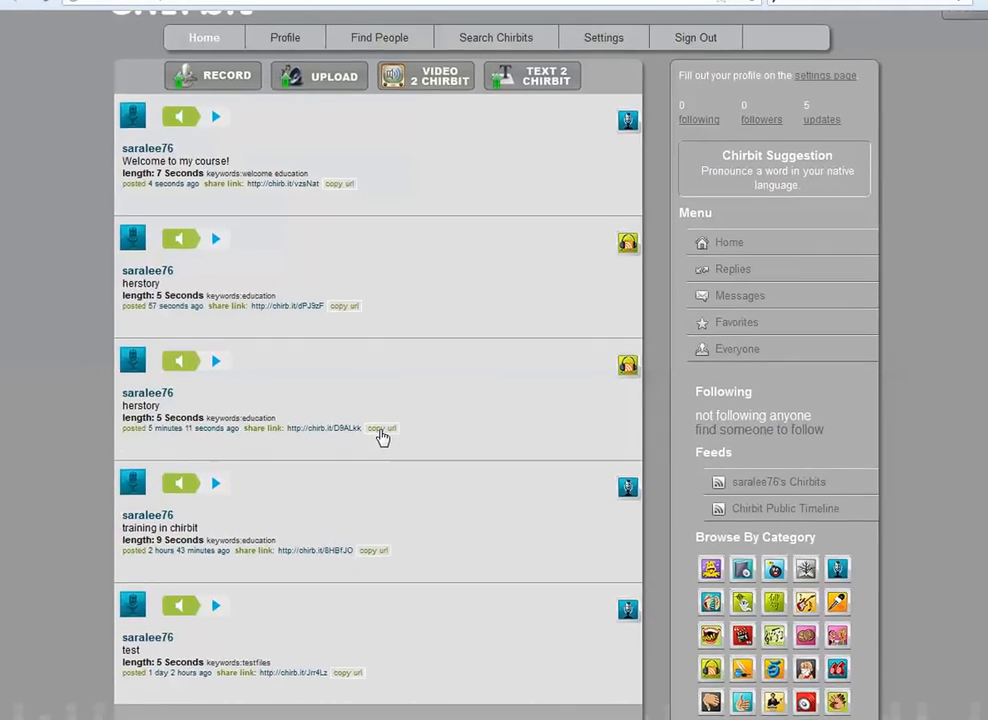
pyautogui.click(389, 440)
pyautogui.click(637, 353)
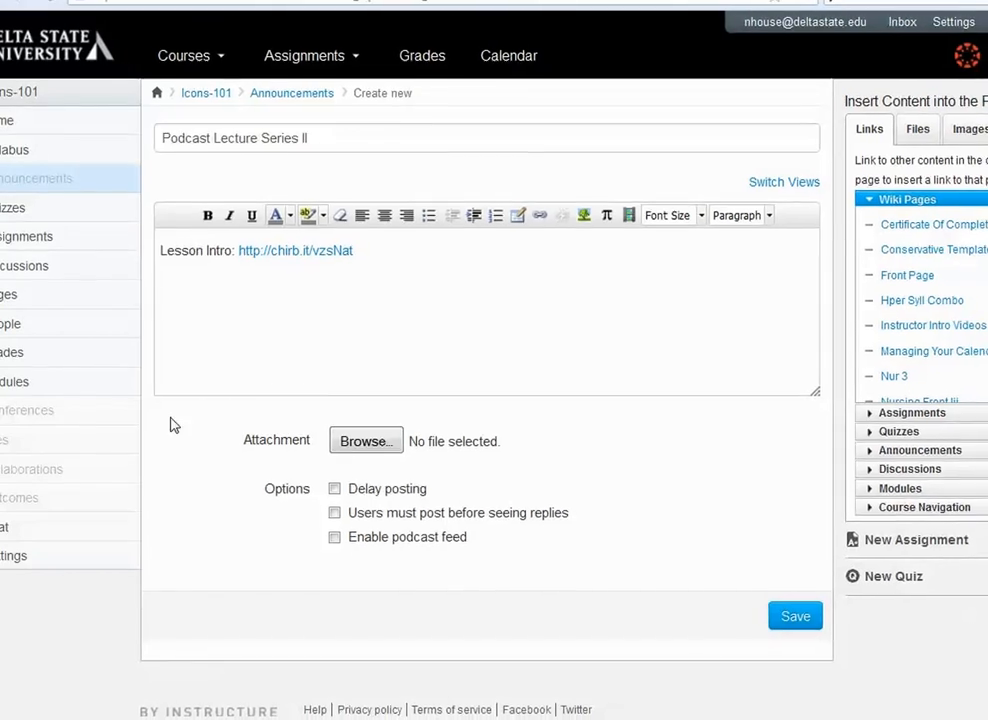
pyautogui.click(185, 289)
pyautogui.write('Lesson I:')
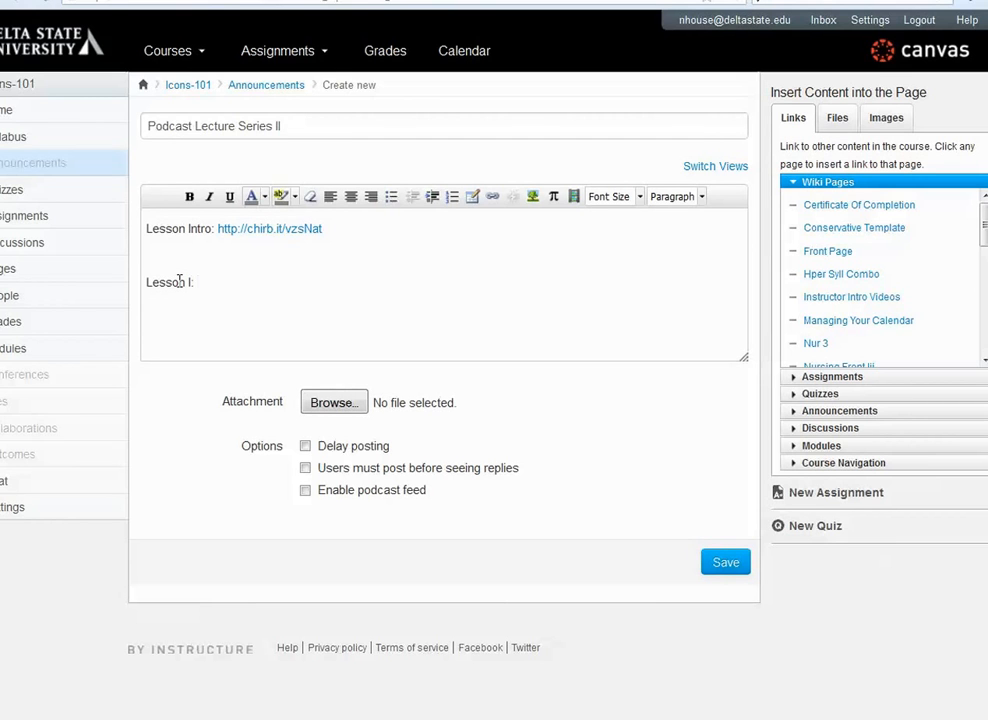
pyautogui.hotkey('ctrl', 'v')
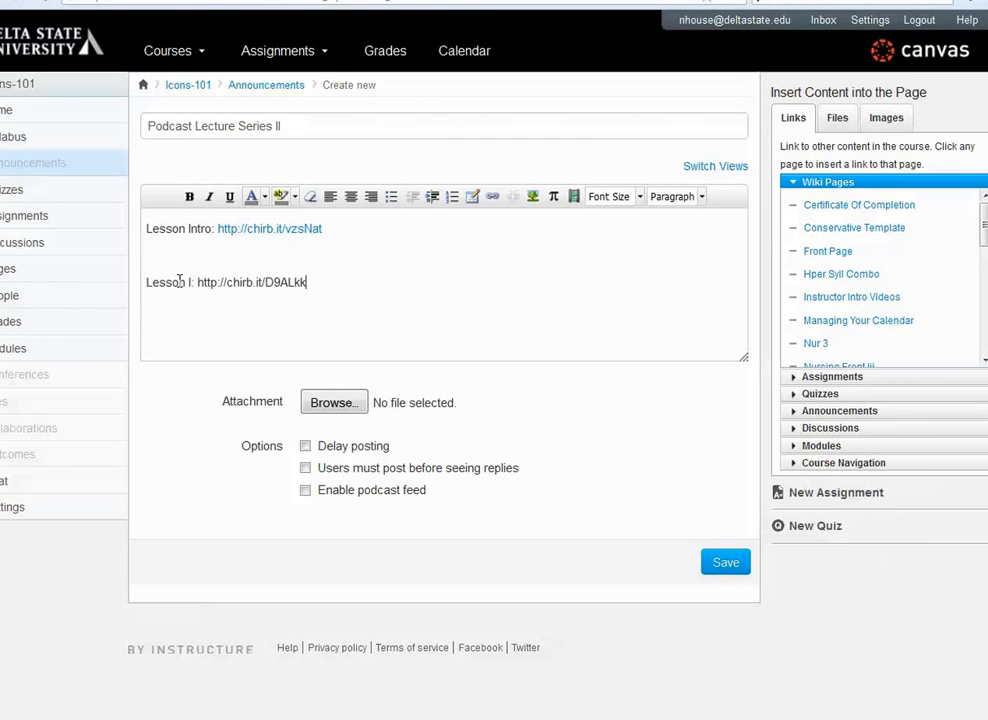
pyautogui.press('Return')
# - Enable the podcast feed for the announcement and save it
pyautogui.click(305, 491)
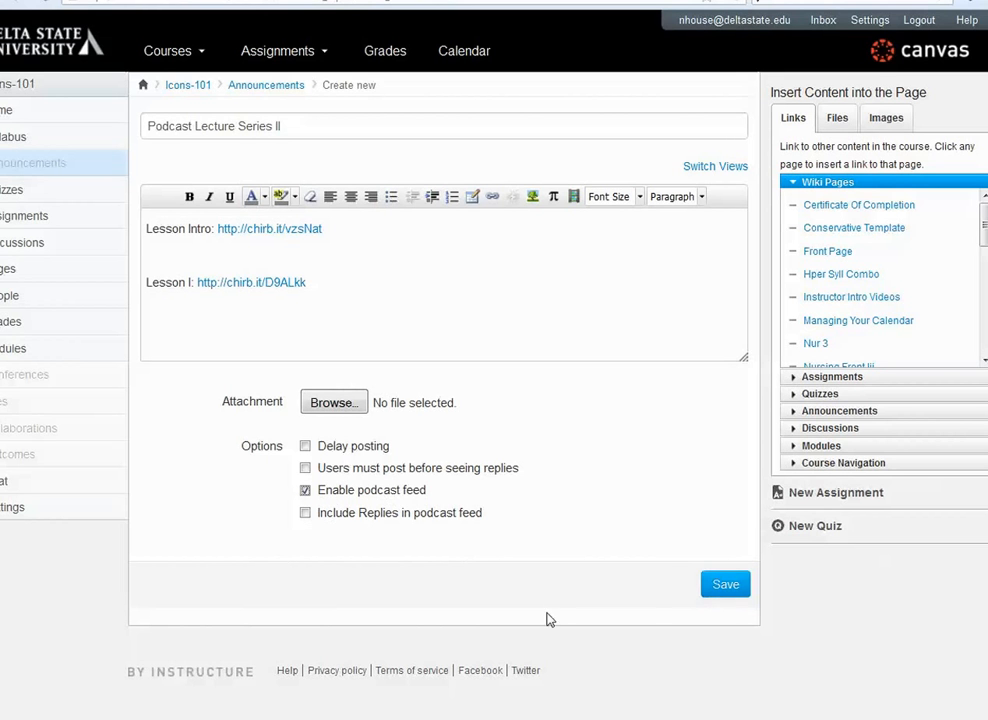
pyautogui.click(728, 584)
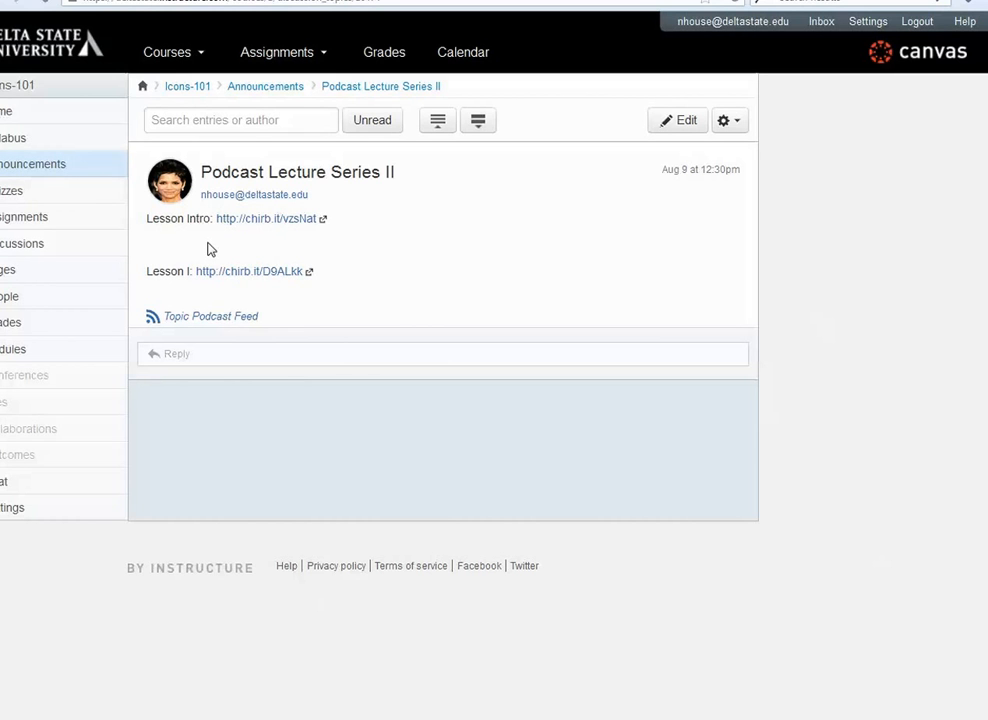
# - Enter the course's Student View from its settings and open the announcements page
pyautogui.click(5, 522)
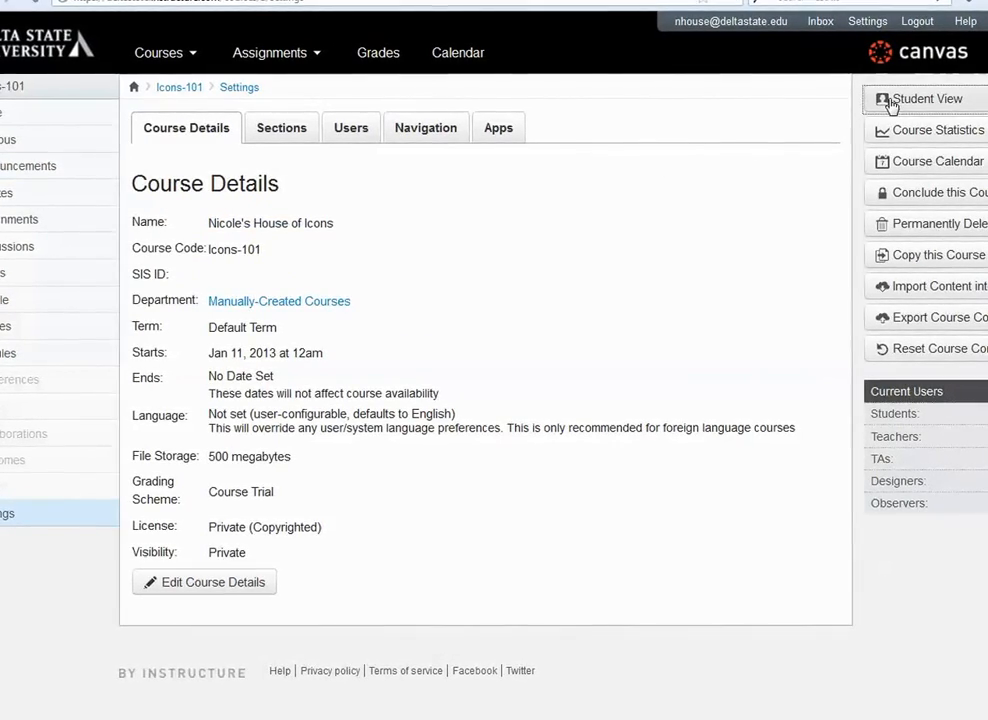
pyautogui.click(890, 102)
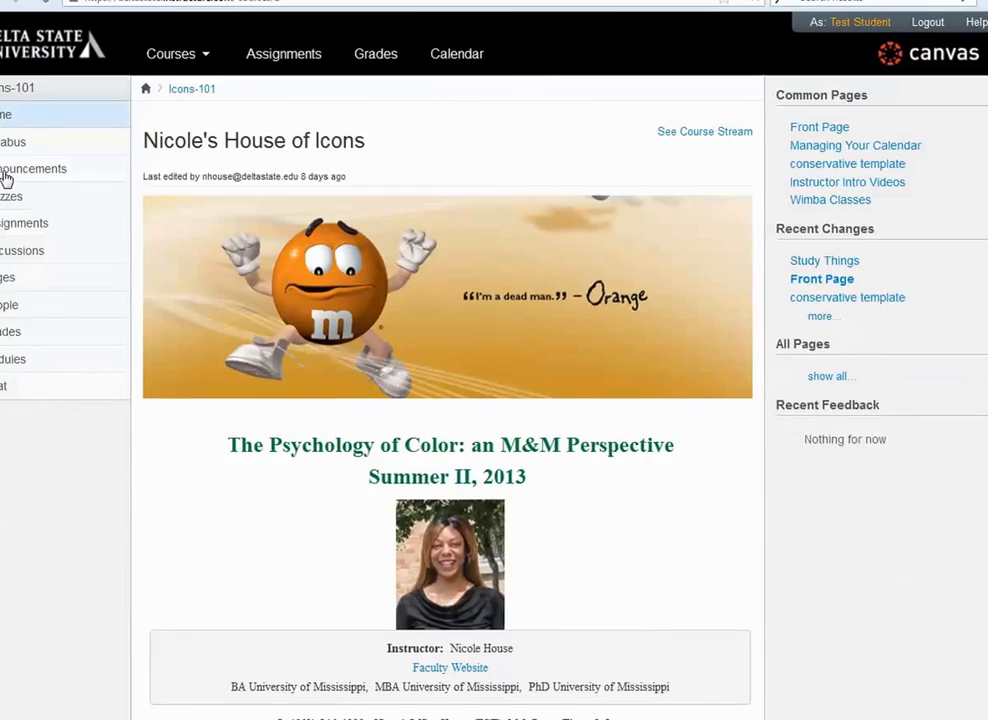
pyautogui.click(10, 182)
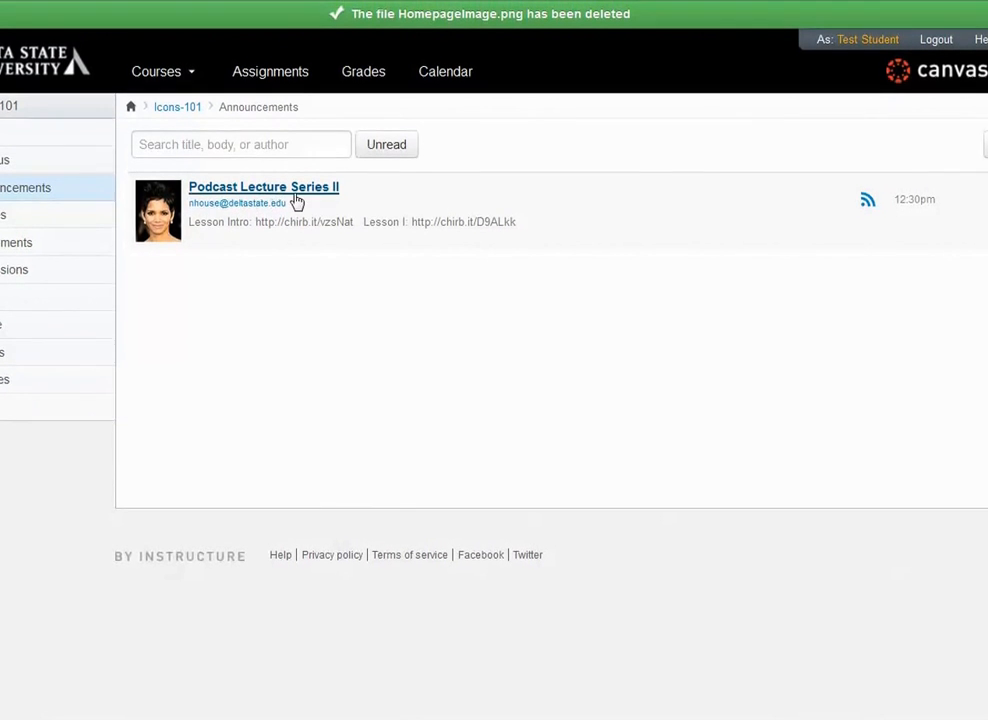
# - Open the RSS feed of the "Podcast Lecture Series II" announcement, view its Lesson Intro recording and return to the feed
pyautogui.click(869, 208)
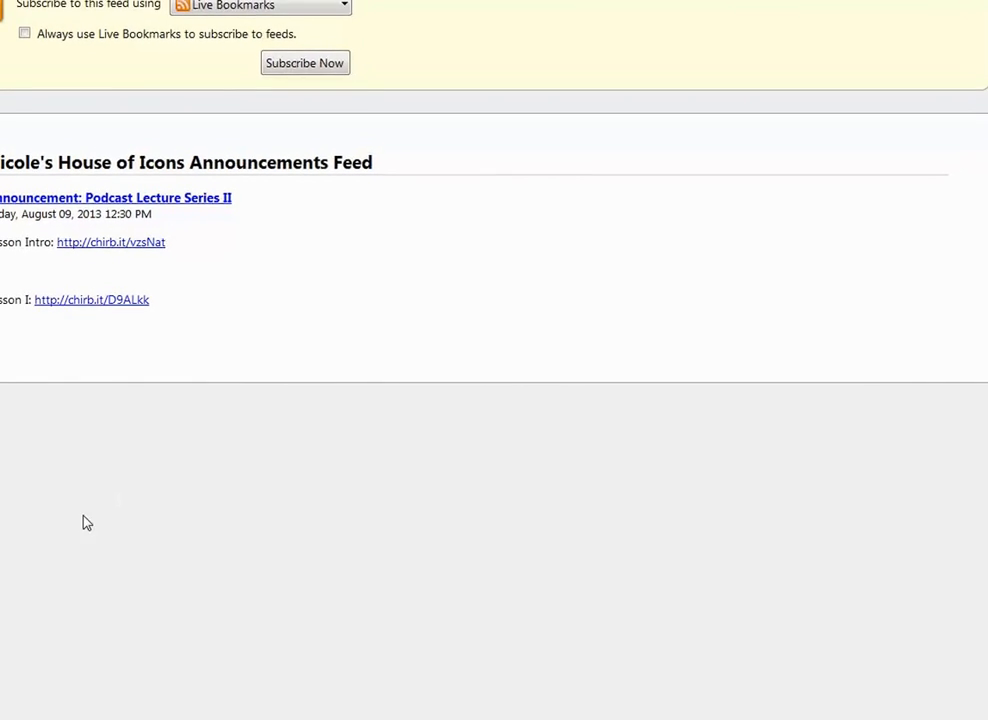
pyautogui.click(115, 252)
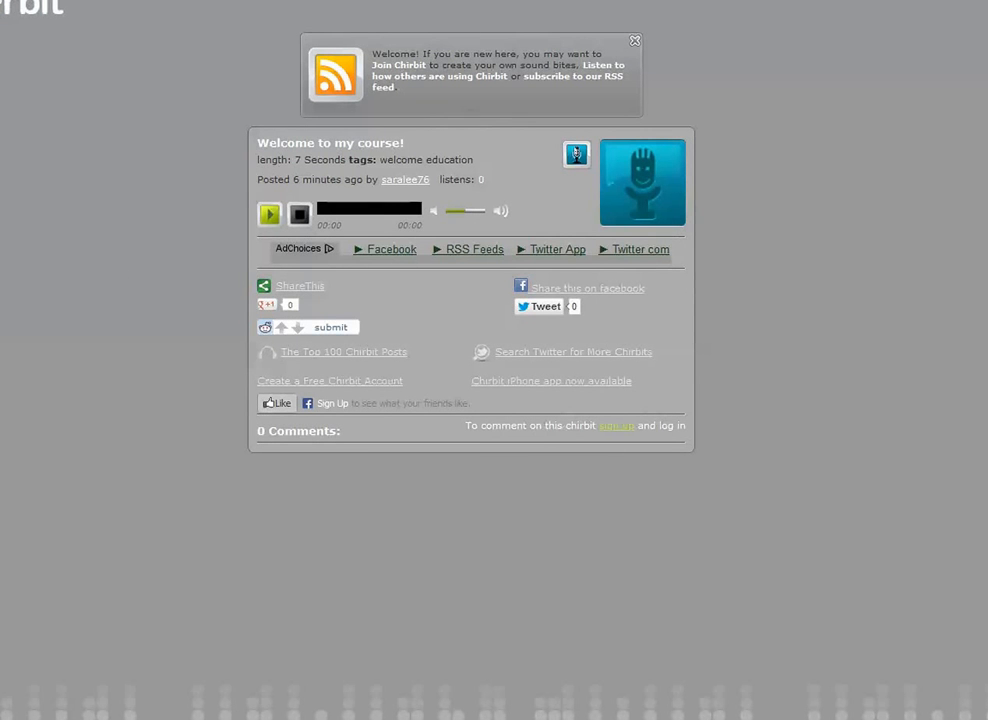
pyautogui.hotkey('alt', 'Left')
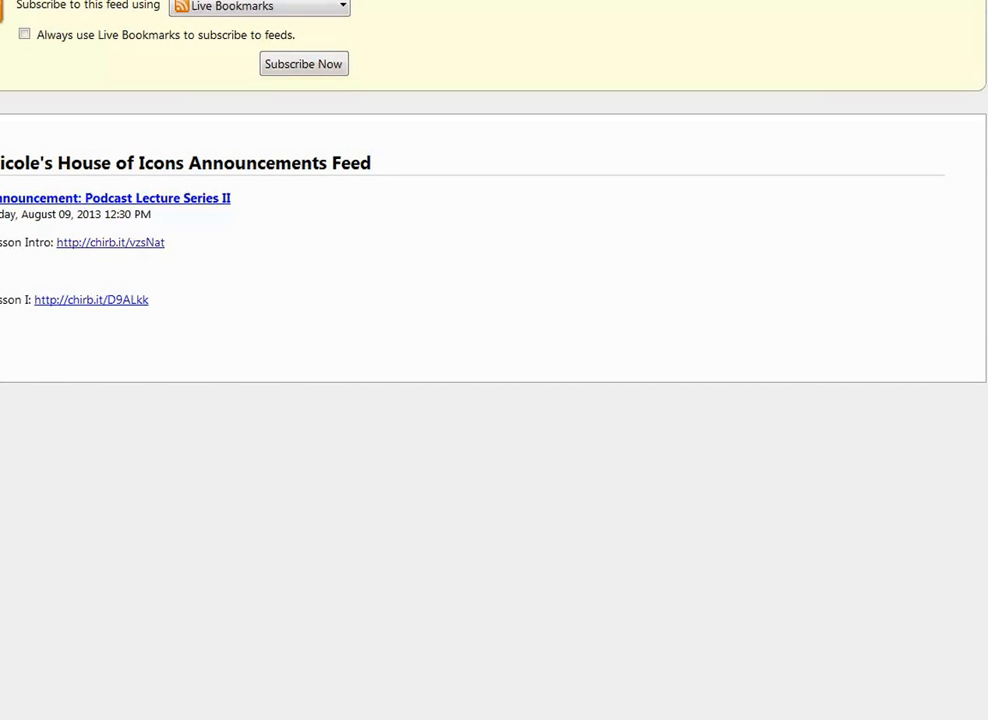